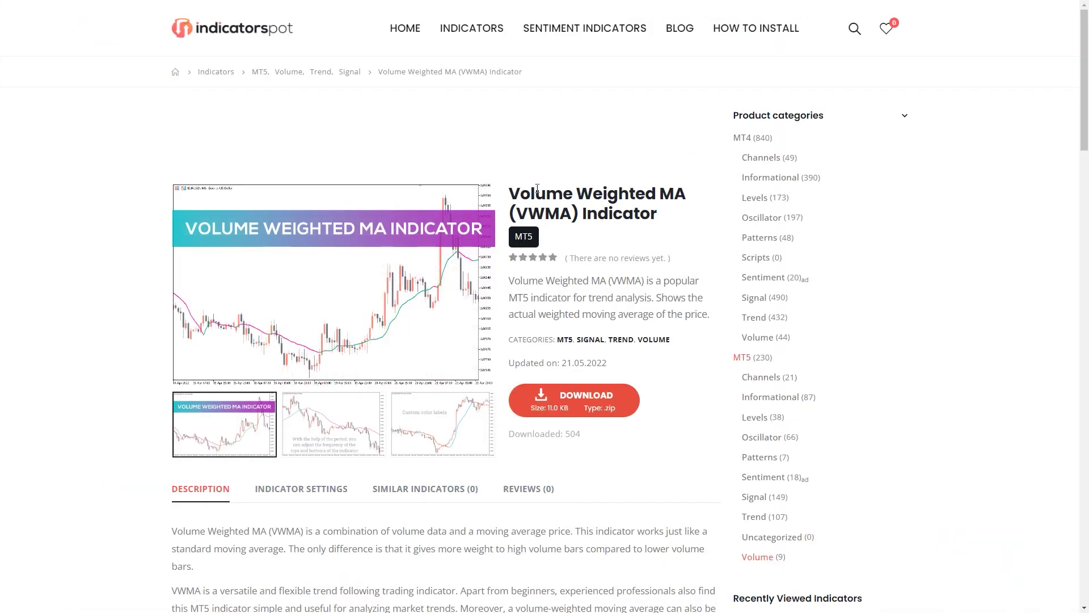
Download the MT5 Volume Weighted MA (VWMA) indicator zip from its IndicatorsPot product page.
{"action": "left_click", "coordinate": [574, 400]}
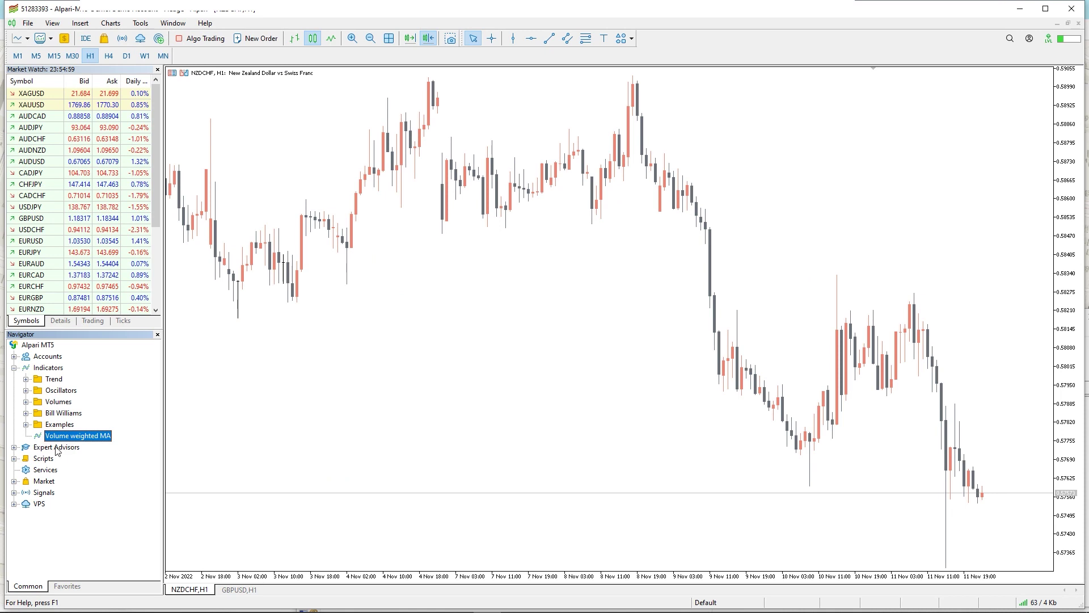
Attach Volume weighted MA to the NZDCHF H1 chart with default settings, then pan back to earlier bars.
{"action": "left_click_drag", "start_coordinate": [422, 406], "coordinate": [499, 383]}
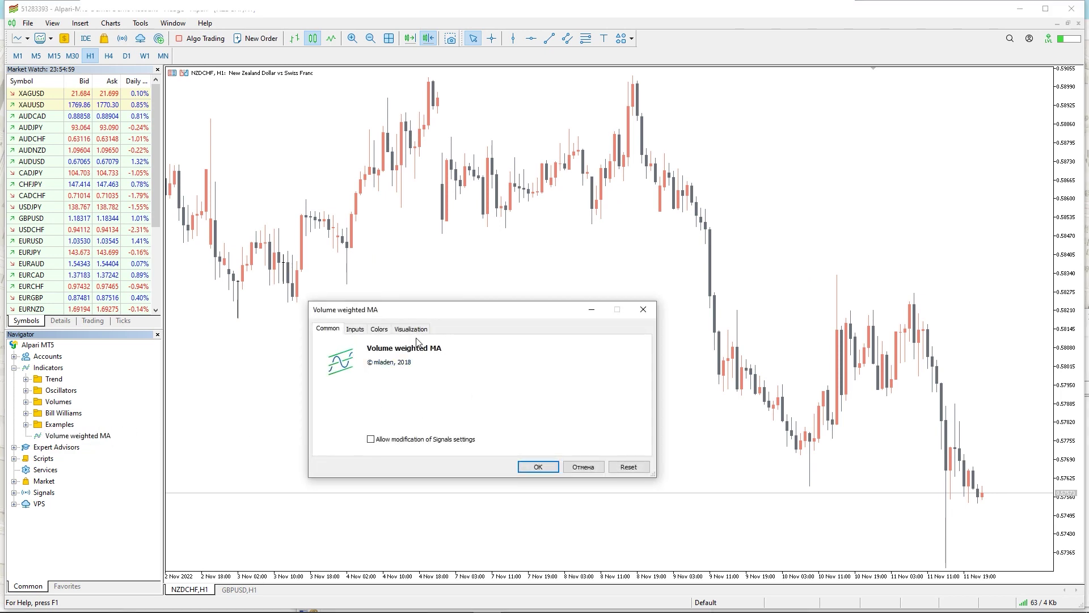
{"action": "left_click", "coordinate": [525, 468]}
{"action": "left_click_drag", "start_coordinate": [352, 398], "coordinate": [461, 373]}
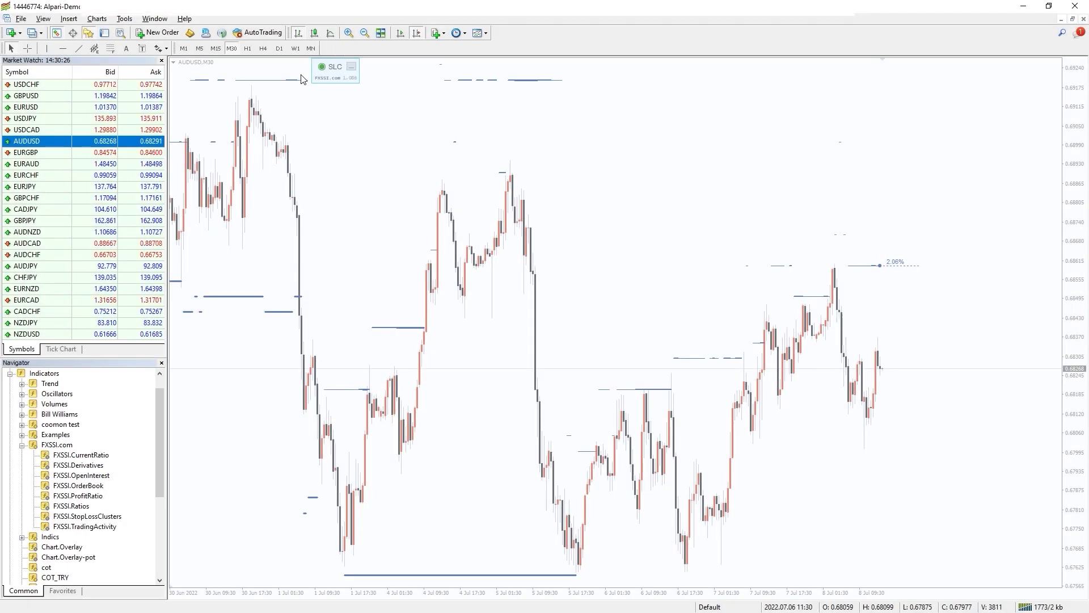
Draw arrows at four AUDUSD stop-loss cluster levels price reacted to, then mark the GBPUSD range top in pink.
{"action": "left_click_drag", "start_coordinate": [263, 251], "coordinate": [366, 213]}
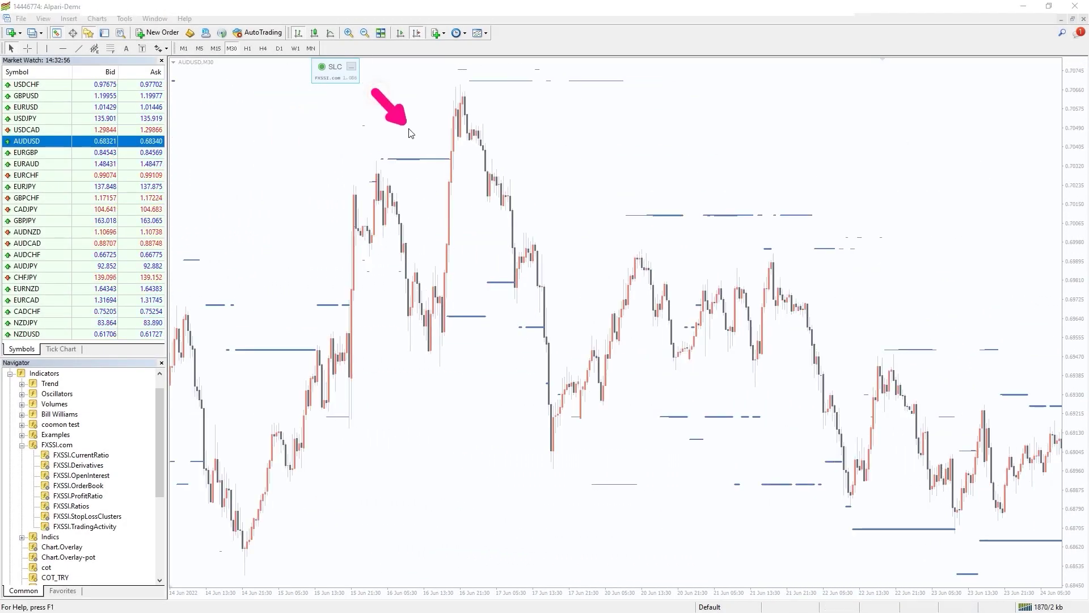
{"action": "left_click_drag", "start_coordinate": [490, 251], "coordinate": [513, 284]}
{"action": "left_click_drag", "start_coordinate": [610, 275], "coordinate": [554, 328]}
{"action": "left_click_drag", "start_coordinate": [260, 283], "coordinate": [312, 344]}
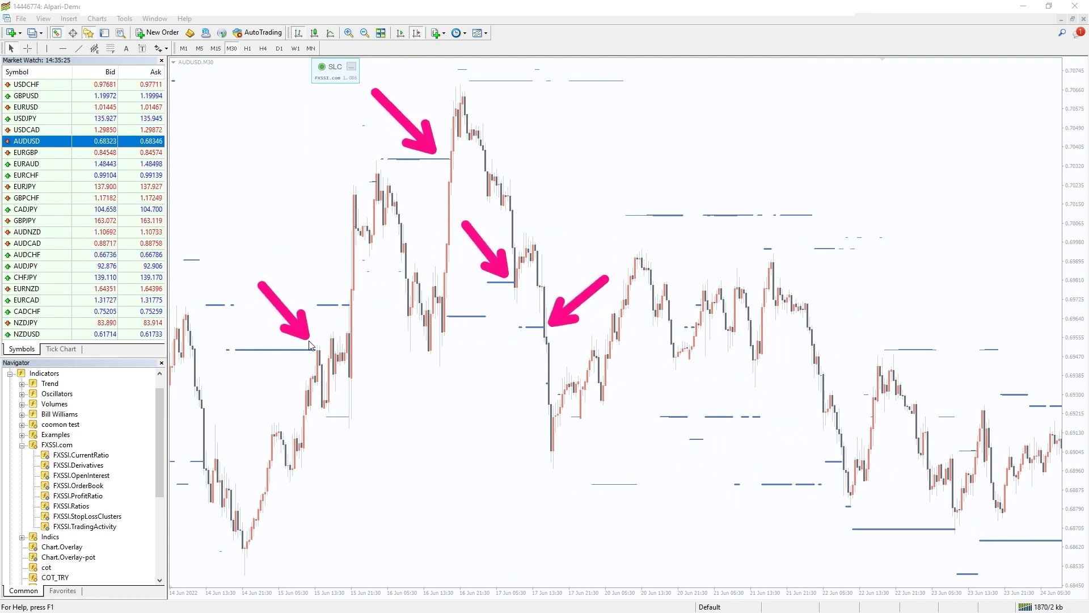
{"action": "left_click_drag", "start_coordinate": [827, 572], "coordinate": [937, 543]}
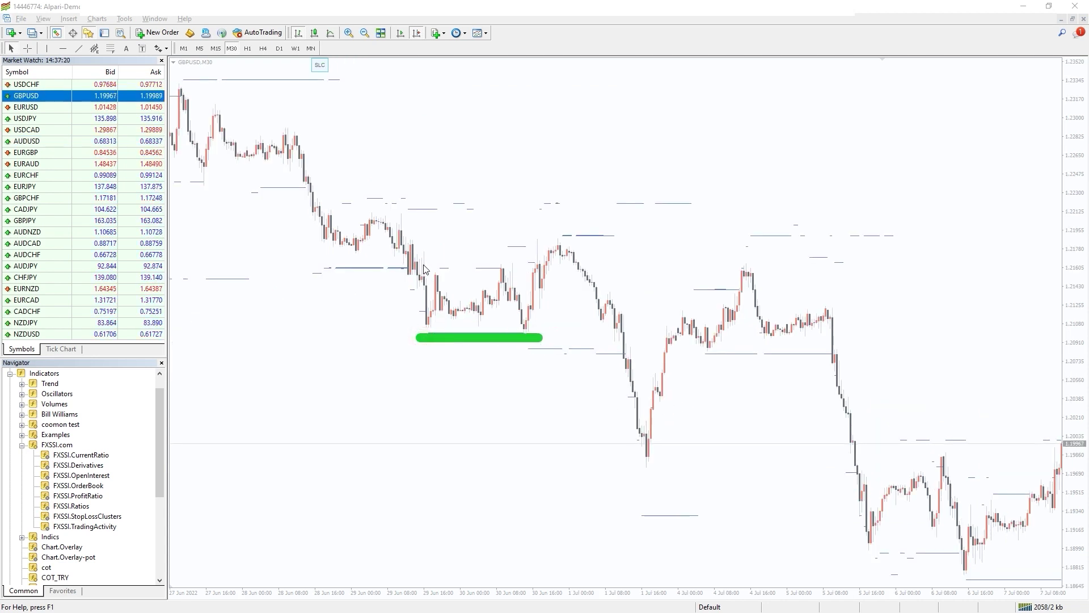
{"action": "left_click_drag", "start_coordinate": [424, 265], "coordinate": [522, 265]}
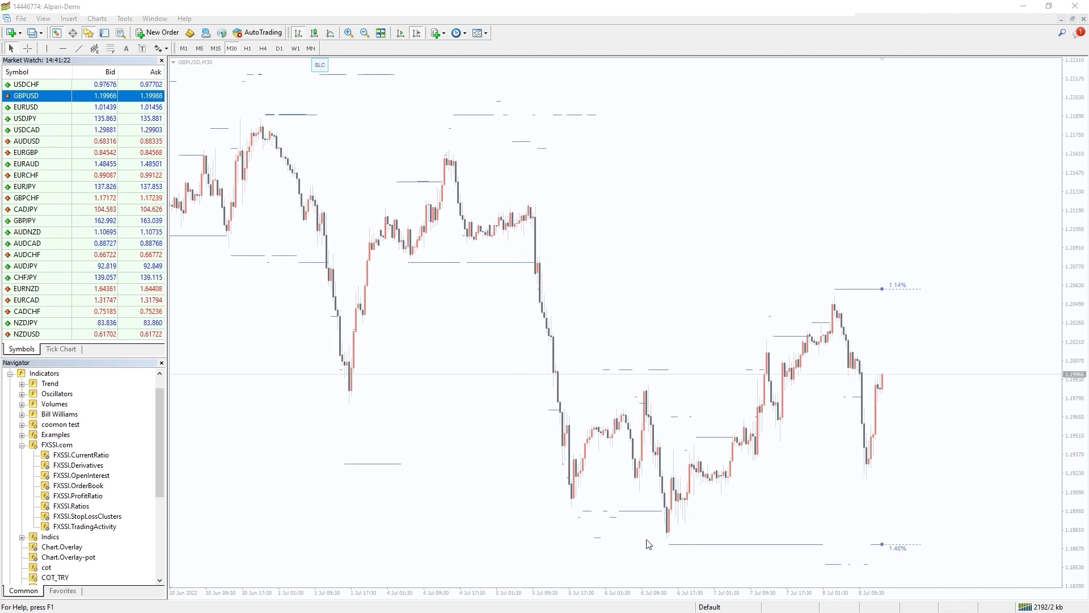
Draw red lines over the GBPUSD cluster levels: 1.46% below price, 1.14% above, and one higher.
{"action": "left_click_drag", "start_coordinate": [627, 556], "coordinate": [817, 565]}
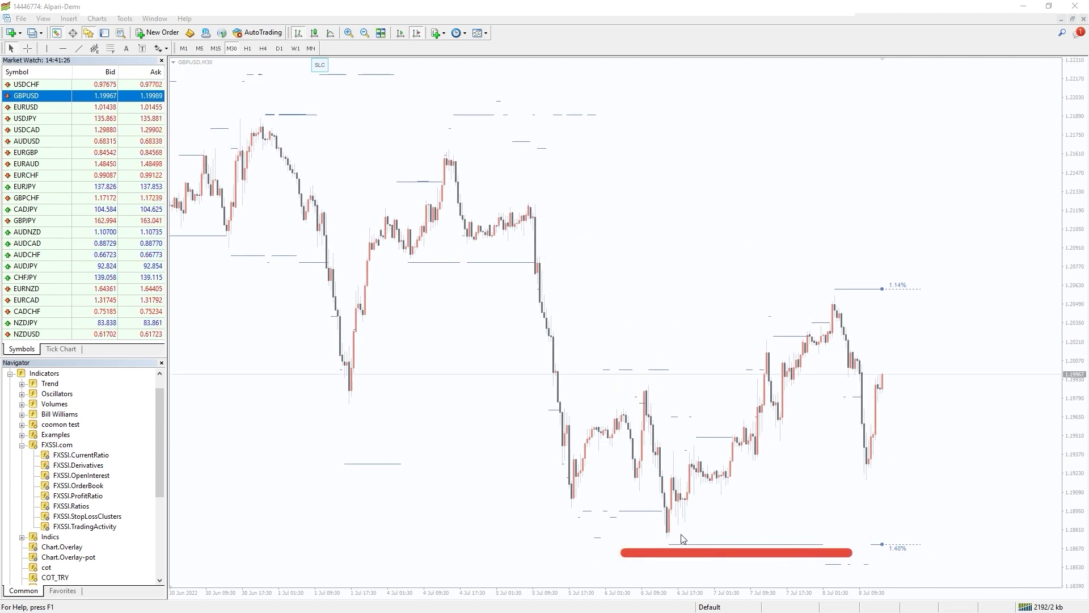
{"action": "left_click_drag", "start_coordinate": [636, 289], "coordinate": [928, 292]}
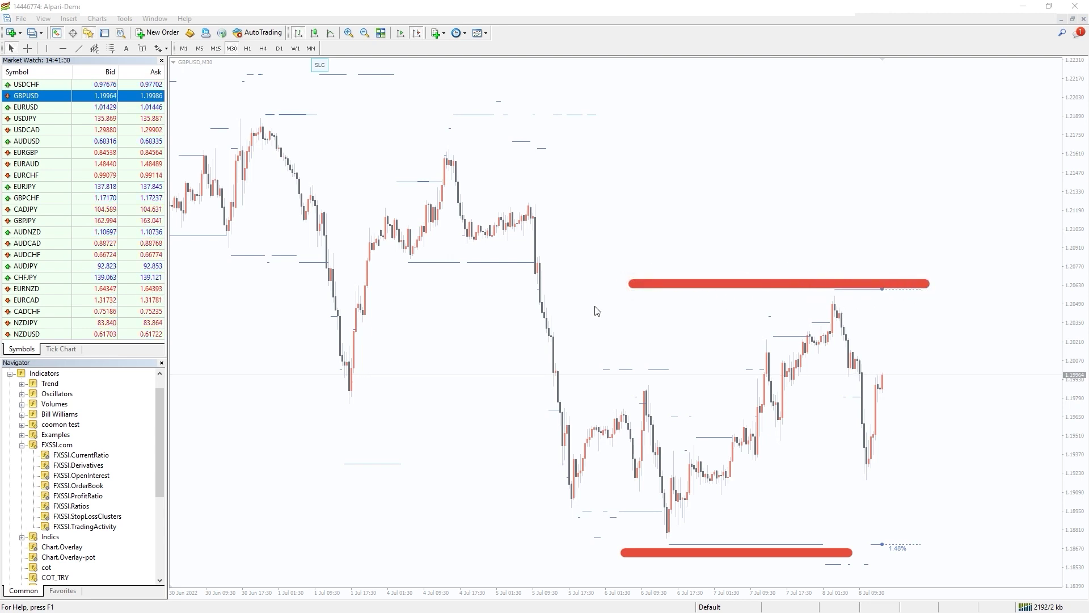
{"action": "left_click_drag", "start_coordinate": [658, 264], "coordinate": [805, 263]}
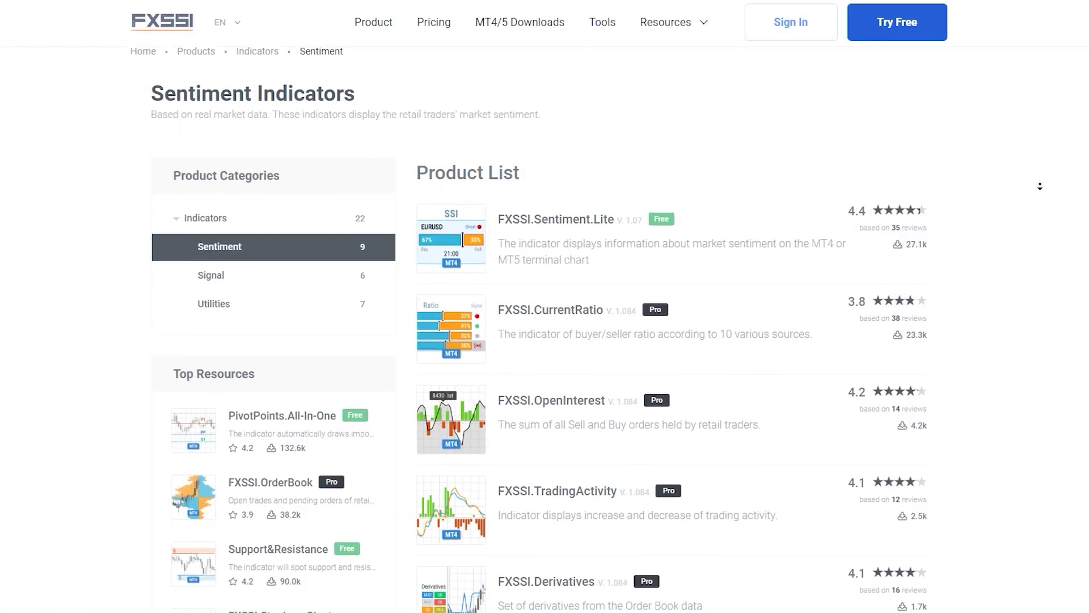
Browse the FXSSI indicator list and open the Try Free sign-up page for FXSSI Pro.
{"action": "scroll", "coordinate": [1040, 186], "scroll_direction": "down", "scroll_amount": 2}
{"action": "scroll", "coordinate": [1040, 186], "scroll_direction": "down", "scroll_amount": 4}
{"action": "scroll", "coordinate": [1040, 186], "scroll_direction": "down", "scroll_amount": 3}
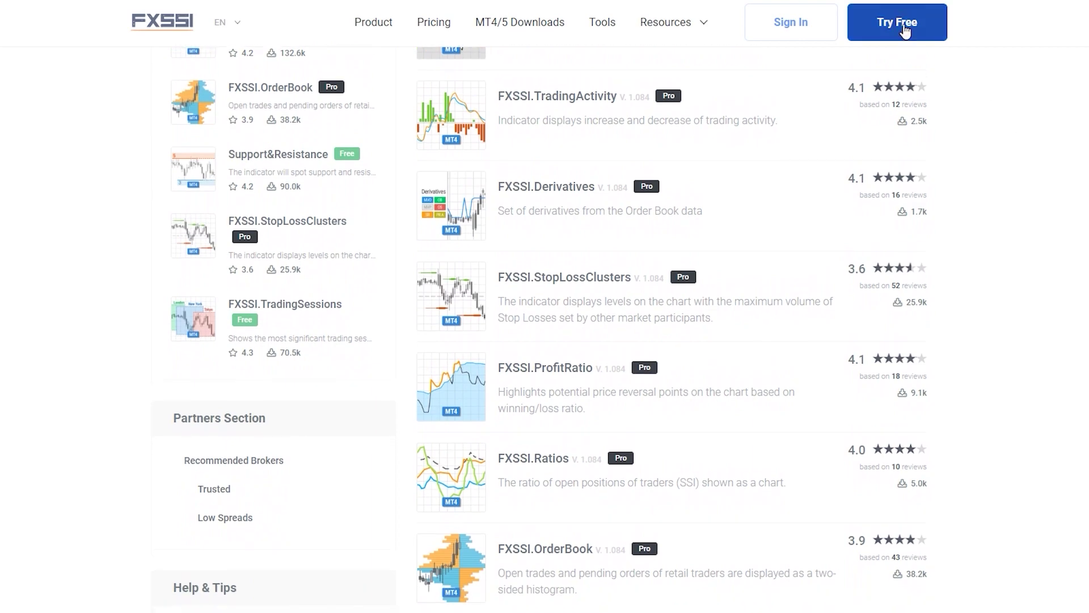
{"action": "left_click", "coordinate": [905, 32]}
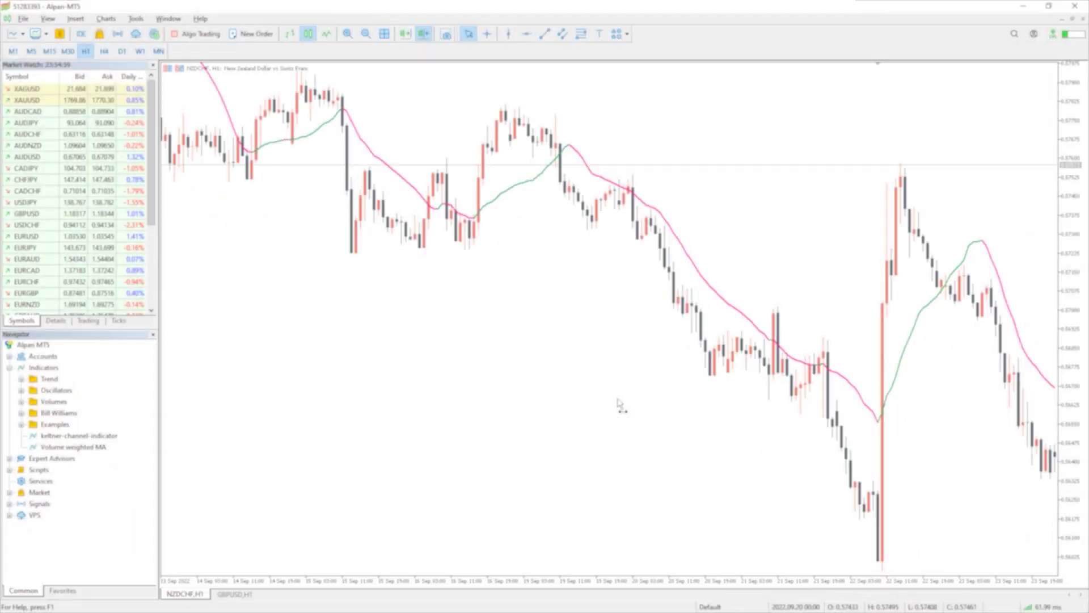
{"action": "scroll", "coordinate": [614, 393], "scroll_direction": "down", "scroll_amount": 5}
Scroll the NZDCHF chart from September to the latest November bars, then trace a rising green MA stretch in blue.
{"action": "scroll", "coordinate": [605, 383], "scroll_direction": "down", "scroll_amount": 10}
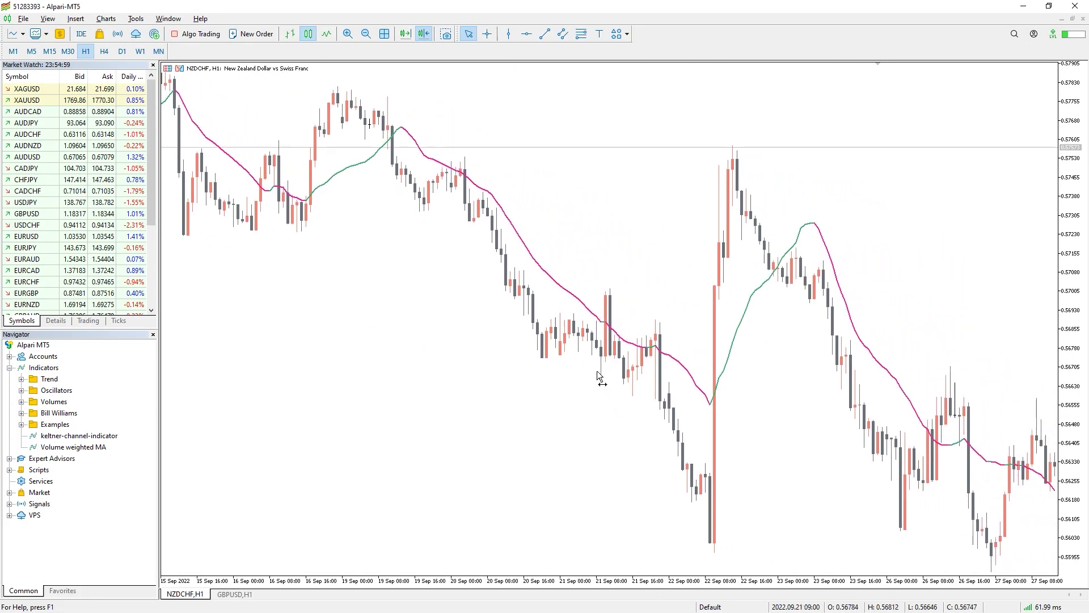
{"action": "scroll", "coordinate": [573, 338], "scroll_direction": "down", "scroll_amount": 10}
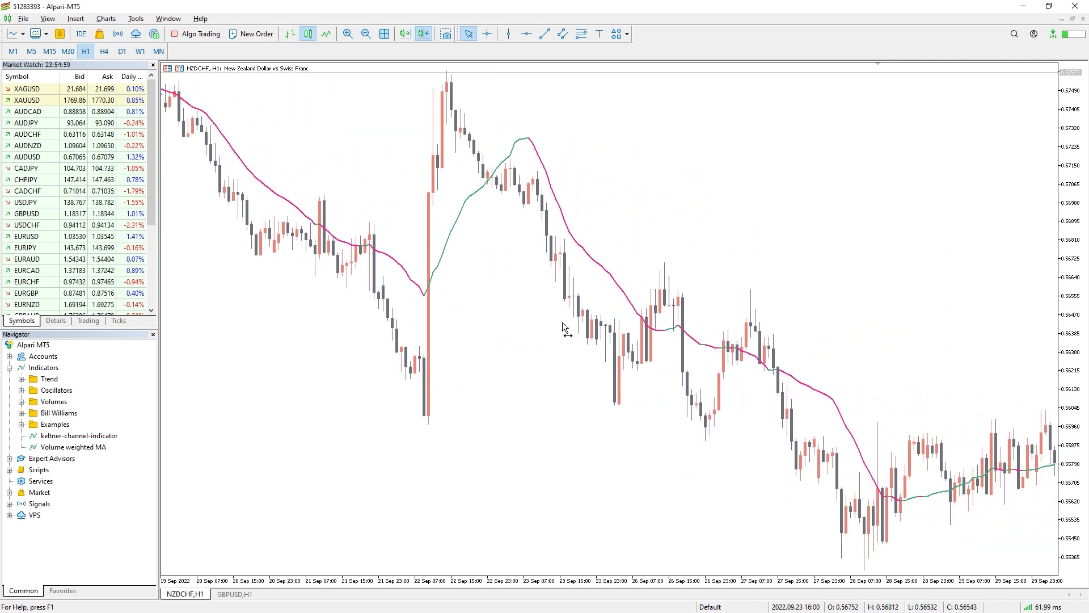
{"action": "scroll", "coordinate": [709, 448], "scroll_direction": "down", "scroll_amount": 10}
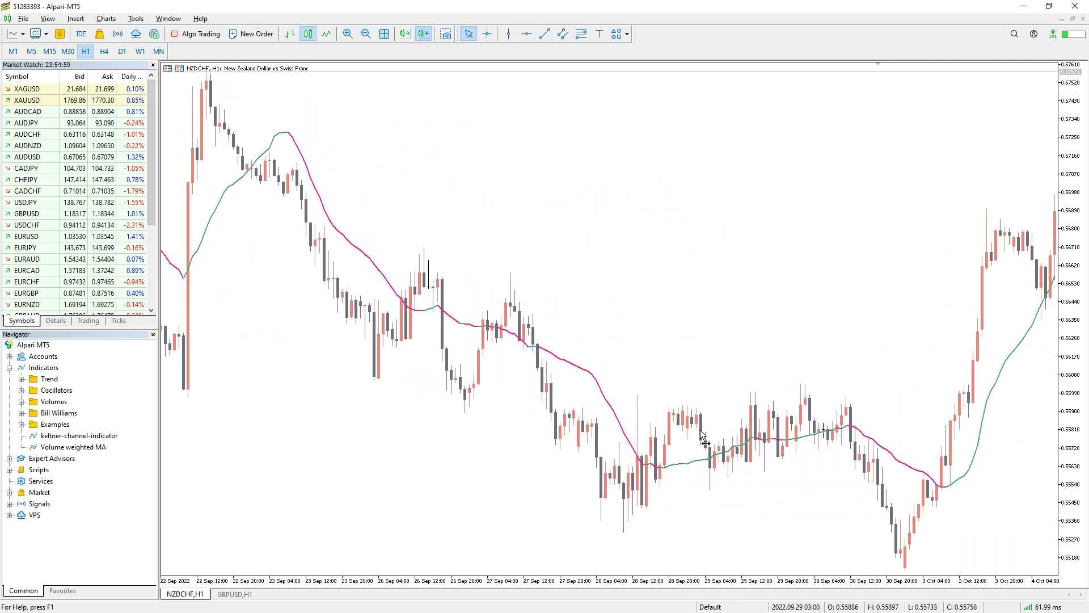
{"action": "scroll", "coordinate": [658, 389], "scroll_direction": "down", "scroll_amount": 10}
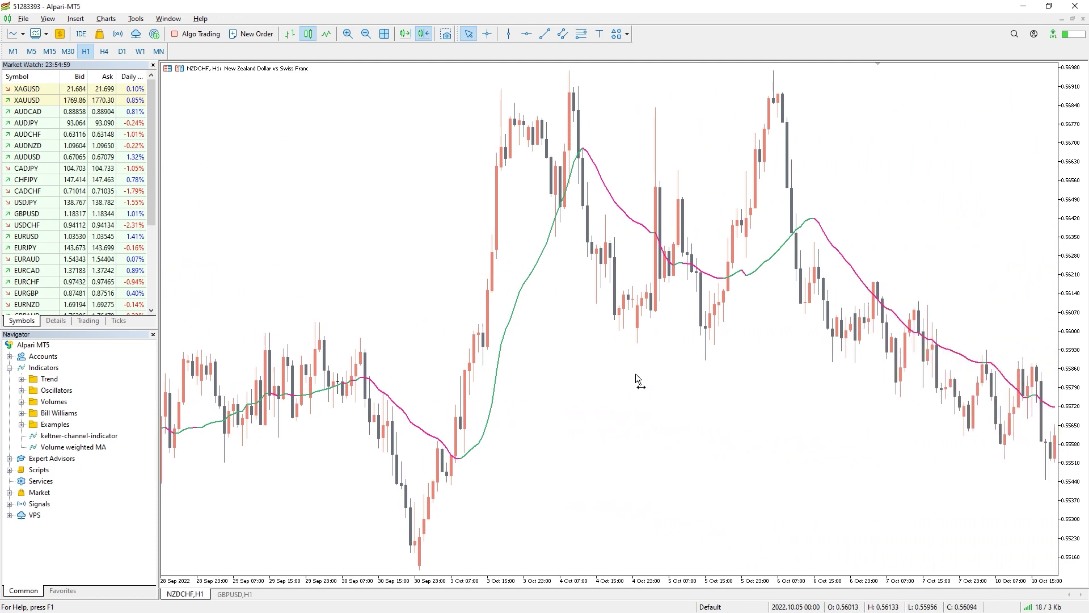
{"action": "scroll", "coordinate": [610, 356], "scroll_direction": "down", "scroll_amount": 10}
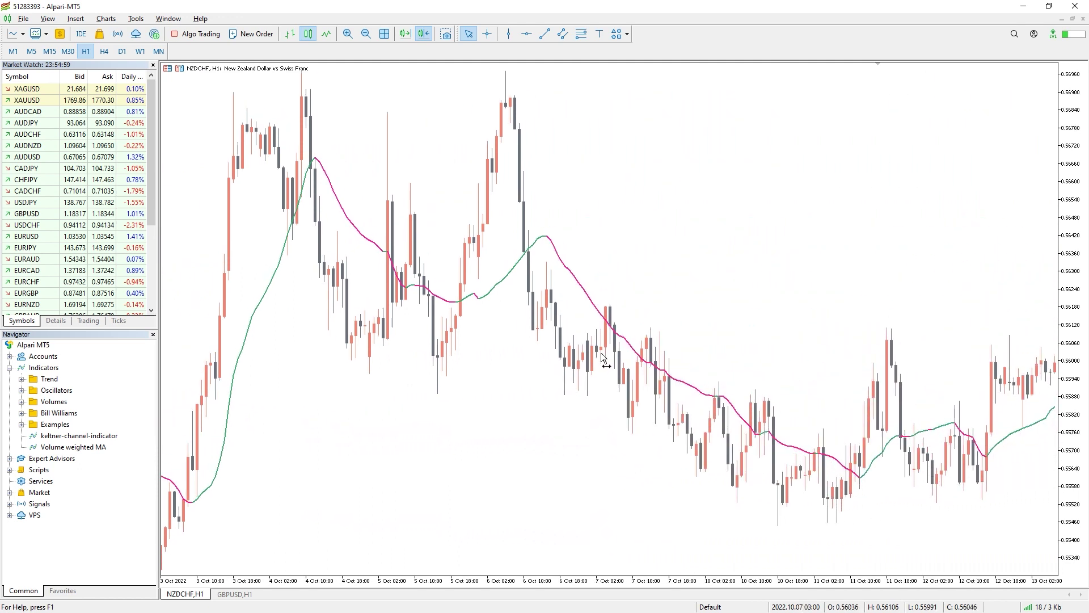
{"action": "scroll", "coordinate": [555, 327], "scroll_direction": "down", "scroll_amount": 10}
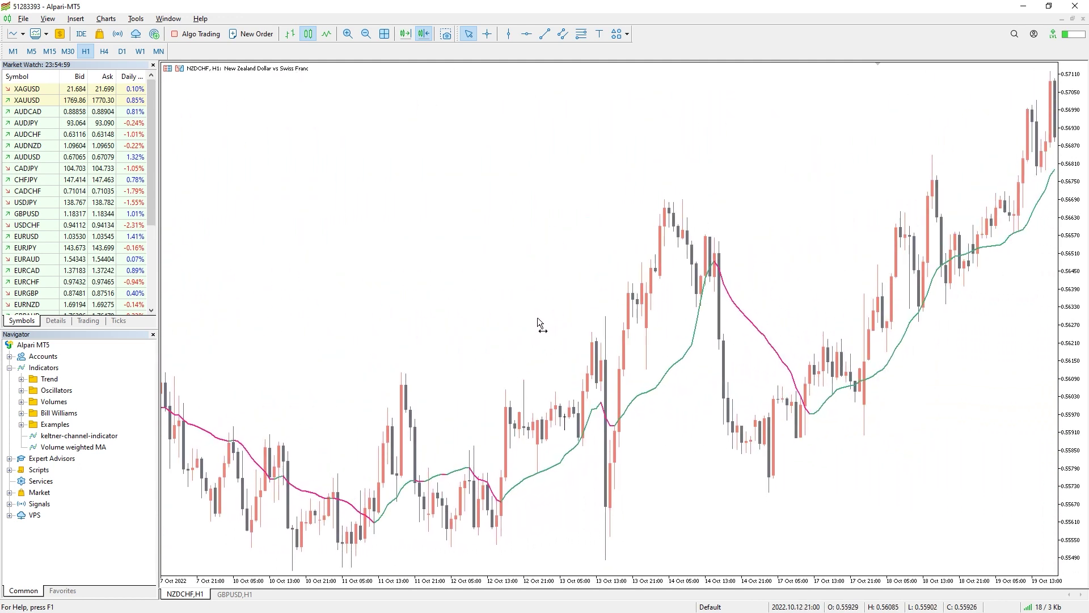
{"action": "scroll", "coordinate": [590, 411], "scroll_direction": "down", "scroll_amount": 10}
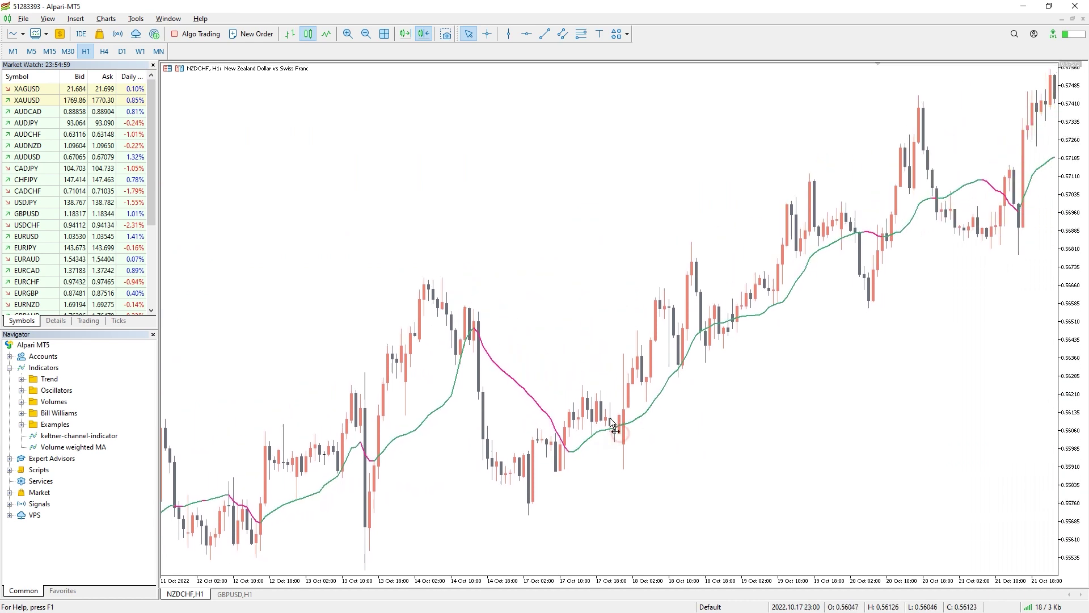
{"action": "scroll", "coordinate": [574, 390], "scroll_direction": "down", "scroll_amount": 10}
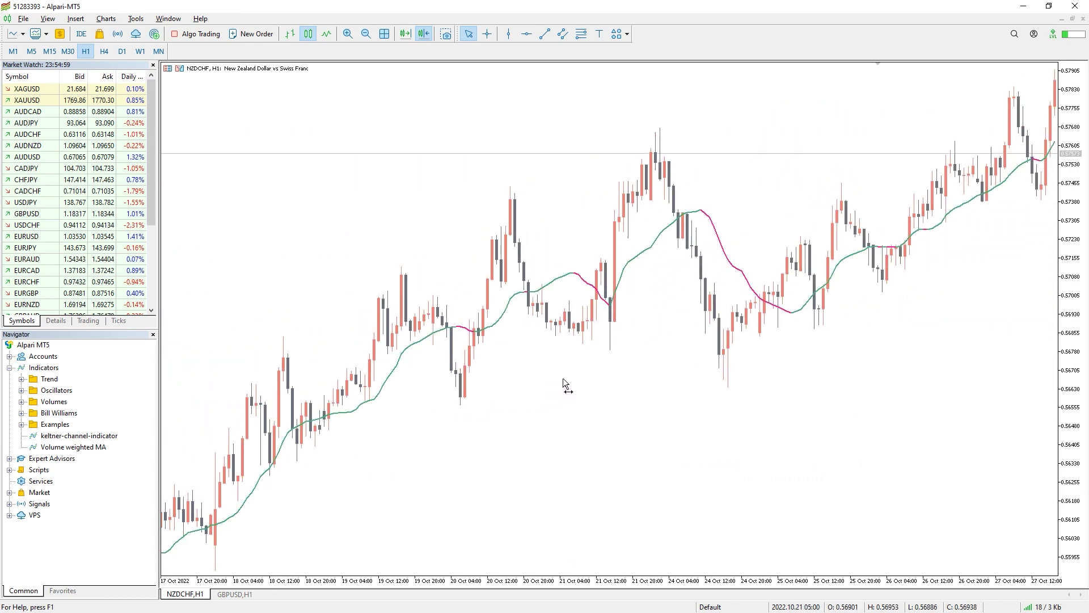
{"action": "scroll", "coordinate": [532, 363], "scroll_direction": "down", "scroll_amount": 10}
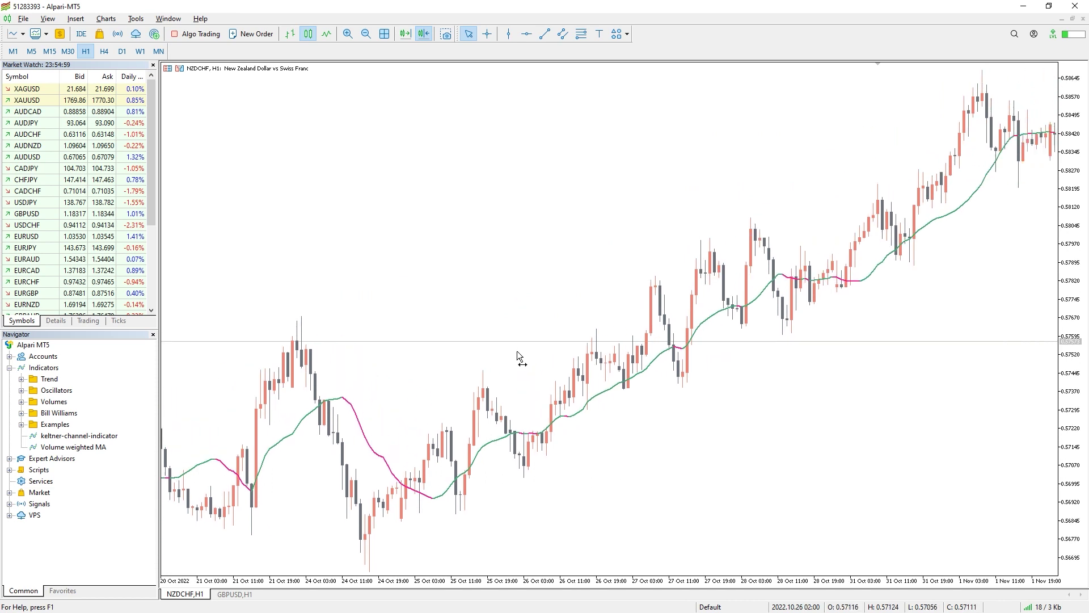
{"action": "scroll", "coordinate": [478, 327], "scroll_direction": "down", "scroll_amount": 3}
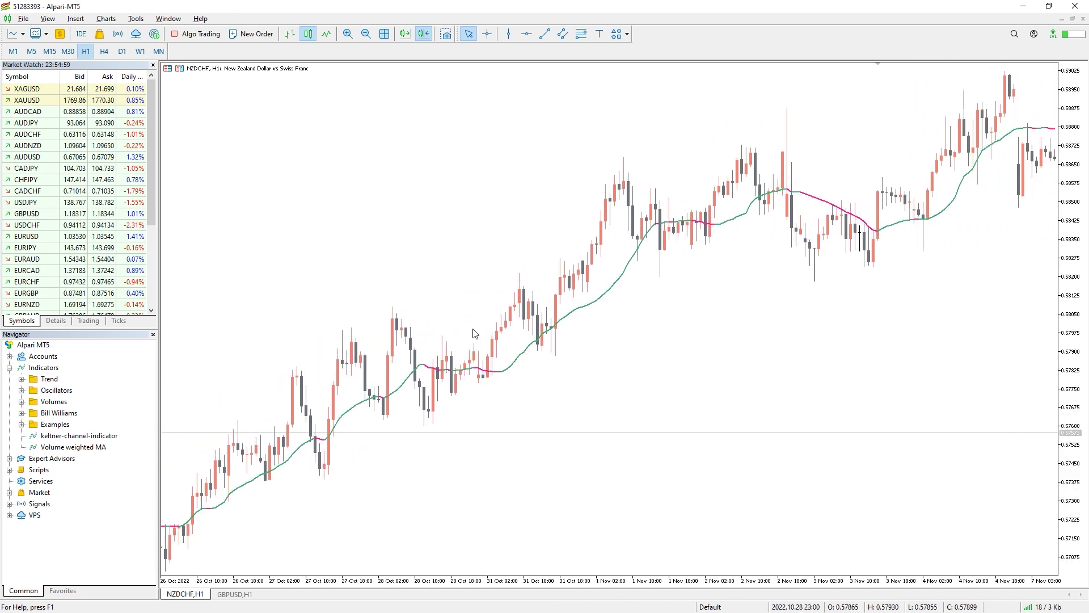
{"action": "scroll", "coordinate": [635, 382], "scroll_direction": "down", "scroll_amount": 6}
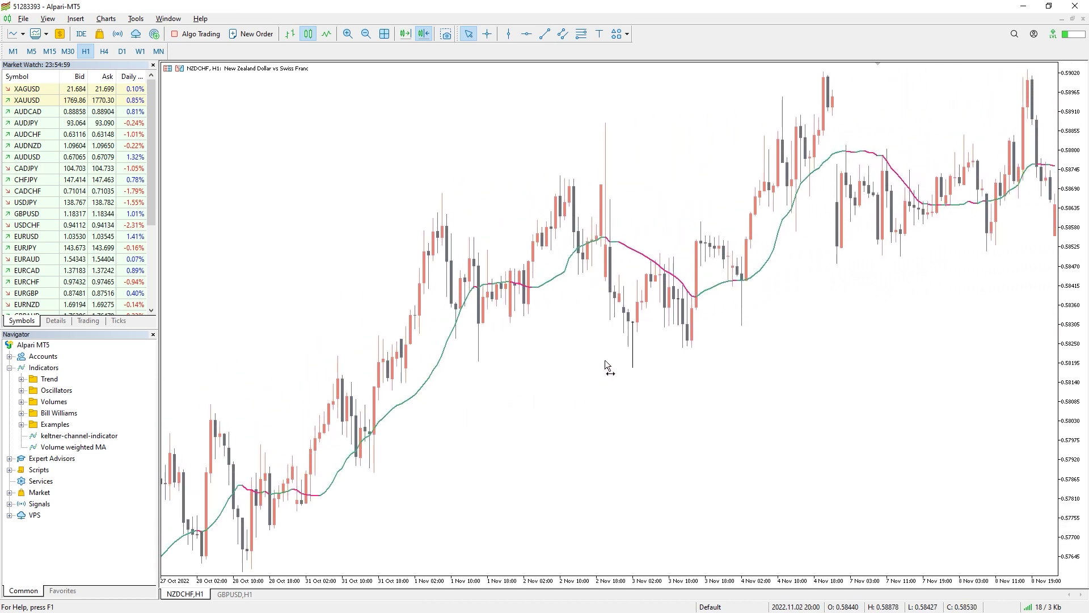
{"action": "scroll", "coordinate": [591, 353], "scroll_direction": "down", "scroll_amount": 8}
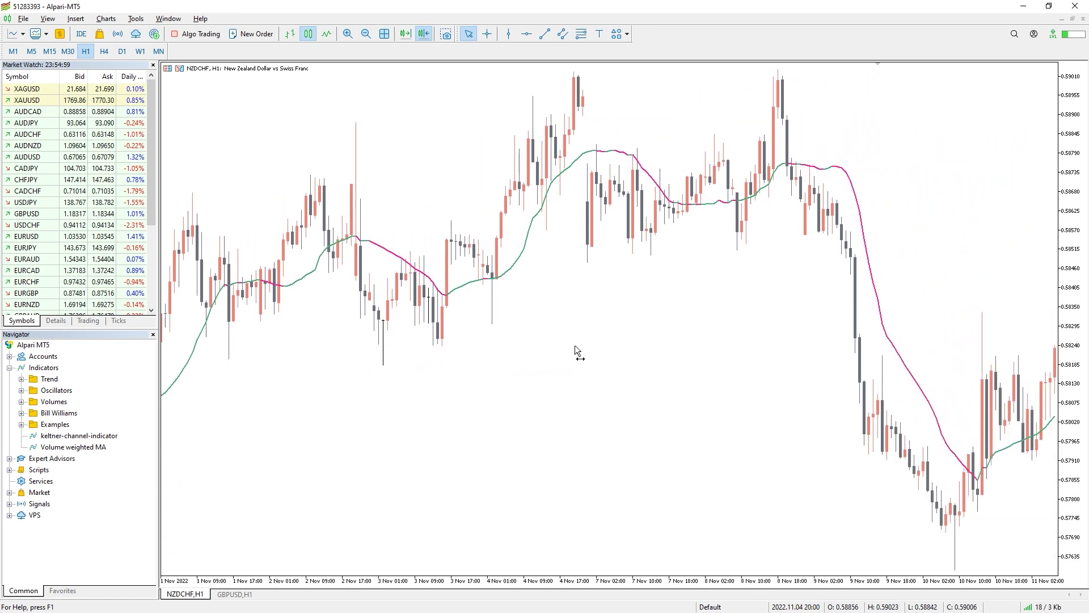
{"action": "scroll", "coordinate": [566, 342], "scroll_direction": "down", "scroll_amount": 8}
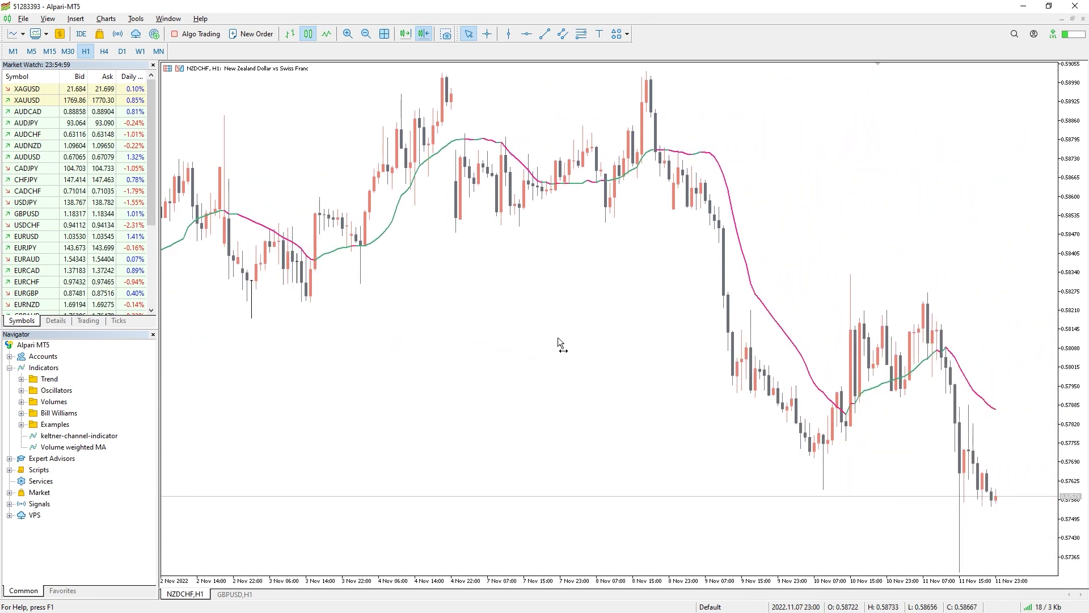
{"action": "scroll", "coordinate": [552, 333], "scroll_direction": "down", "scroll_amount": 4}
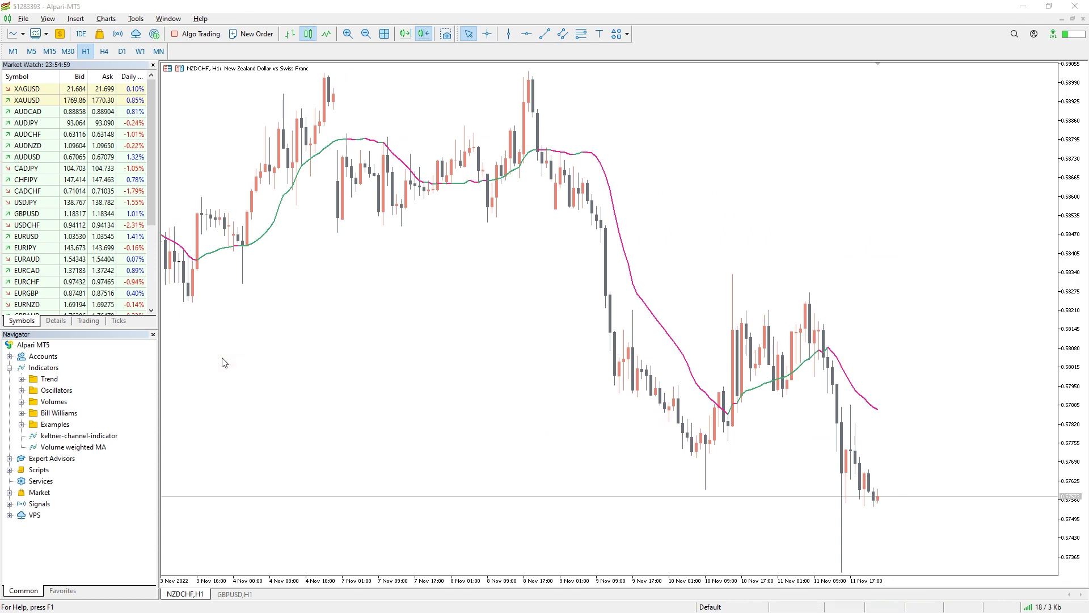
{"action": "mouse_move", "coordinate": [254, 235]}
{"action": "left_mouse_down"}
{"action": "mouse_move", "coordinate": [300, 162]}
{"action": "mouse_move", "coordinate": [333, 141]}
{"action": "mouse_move", "coordinate": [380, 144]}
{"action": "left_mouse_up"}
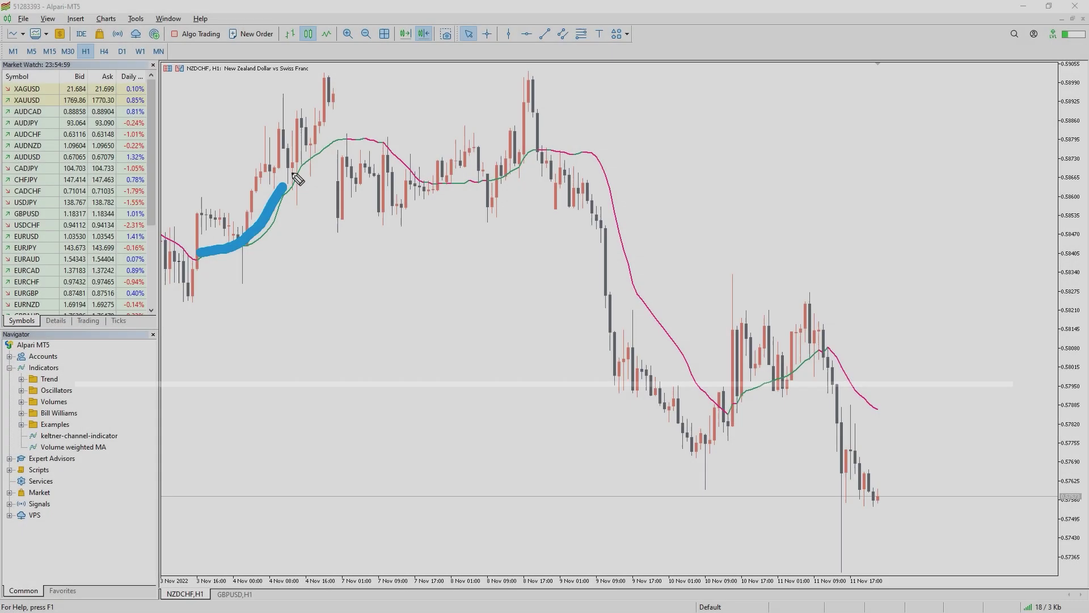
Extend the blue trace along the rising green VWMA stretch up to its peak.
{"action": "mouse_move", "coordinate": [295, 176]}
{"action": "left_mouse_down"}
{"action": "mouse_move", "coordinate": [319, 148]}
{"action": "mouse_move", "coordinate": [358, 136]}
{"action": "mouse_move", "coordinate": [429, 181]}
{"action": "mouse_move", "coordinate": [464, 187]}
{"action": "mouse_move", "coordinate": [541, 151]}
{"action": "mouse_move", "coordinate": [574, 151]}
{"action": "mouse_move", "coordinate": [632, 212]}
{"action": "mouse_move", "coordinate": [684, 347]}
{"action": "mouse_move", "coordinate": [726, 410]}
{"action": "mouse_move", "coordinate": [826, 358]}
{"action": "mouse_move", "coordinate": [896, 421]}
{"action": "left_mouse_up"}
Trace four rising VWMA sections in green and two falling stretches, including the post-peak downturn, in pink.
{"action": "left_click_drag", "start_coordinate": [202, 514], "coordinate": [323, 433]}
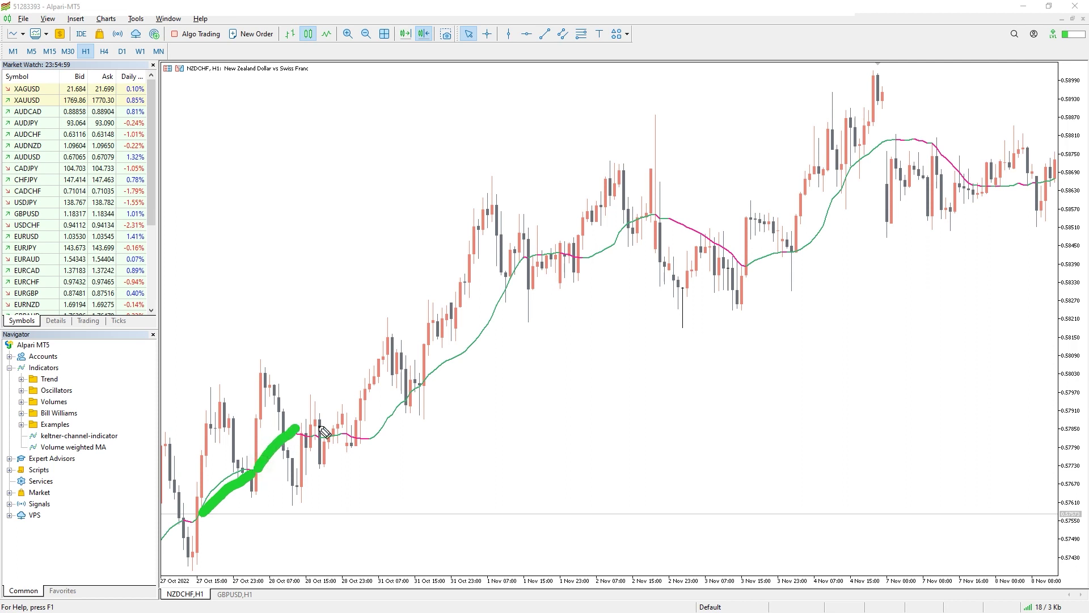
{"action": "left_click_drag", "start_coordinate": [391, 417], "coordinate": [508, 280]}
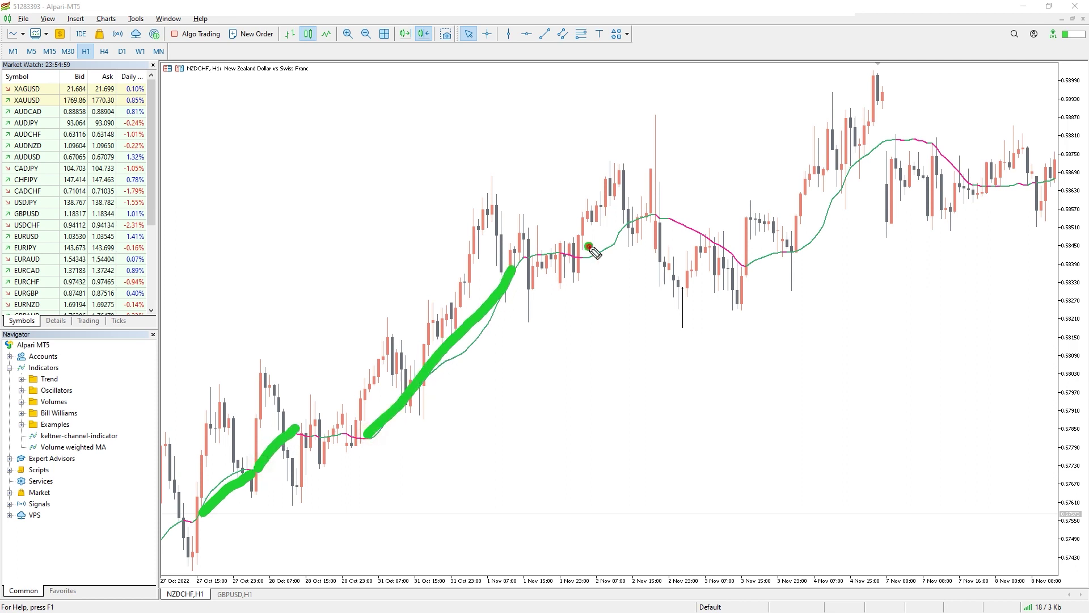
{"action": "left_click_drag", "start_coordinate": [593, 250], "coordinate": [660, 218]}
{"action": "mouse_move", "coordinate": [747, 258]}
{"action": "left_mouse_down"}
{"action": "mouse_move", "coordinate": [786, 261]}
{"action": "mouse_move", "coordinate": [823, 236]}
{"action": "mouse_move", "coordinate": [840, 189]}
{"action": "mouse_move", "coordinate": [901, 137]}
{"action": "left_mouse_up"}
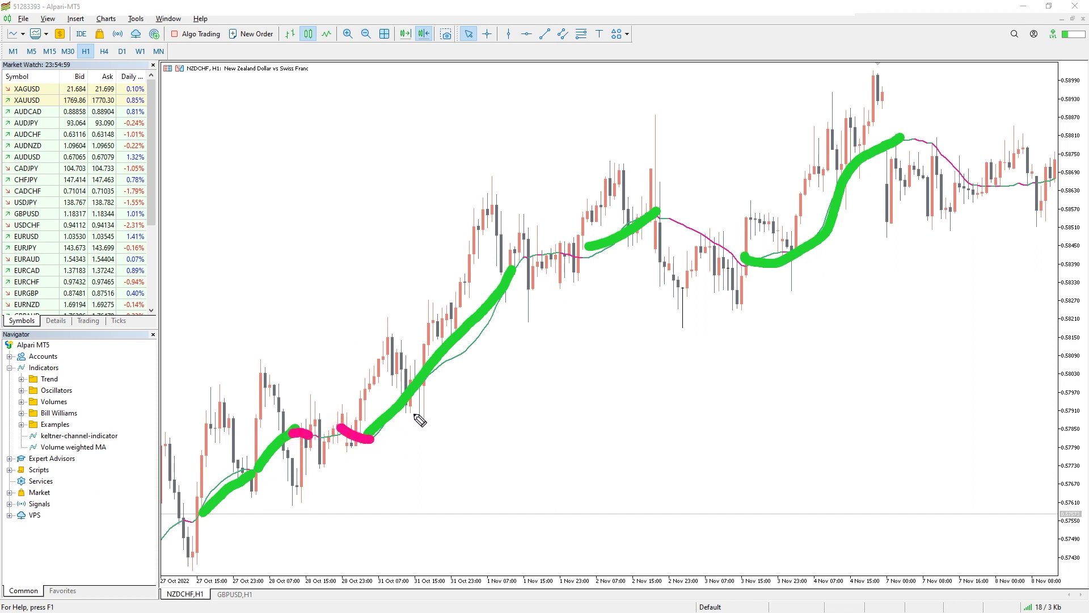
{"action": "left_click_drag", "start_coordinate": [657, 222], "coordinate": [744, 261]}
{"action": "mouse_move", "coordinate": [914, 139]}
{"action": "left_mouse_down"}
{"action": "mouse_move", "coordinate": [953, 153]}
{"action": "mouse_move", "coordinate": [966, 186]}
{"action": "left_mouse_up"}
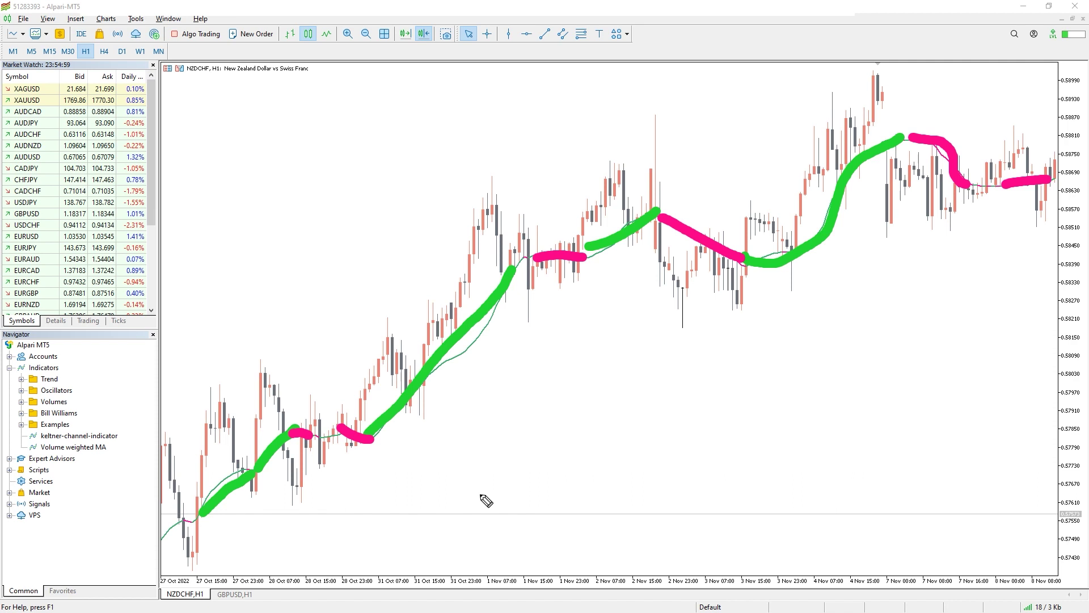
Clear the highlighter strokes, switch the chart to GBPUSD from Market Watch, and pan back to September bars.
{"action": "left_click", "coordinate": [391, 403]}
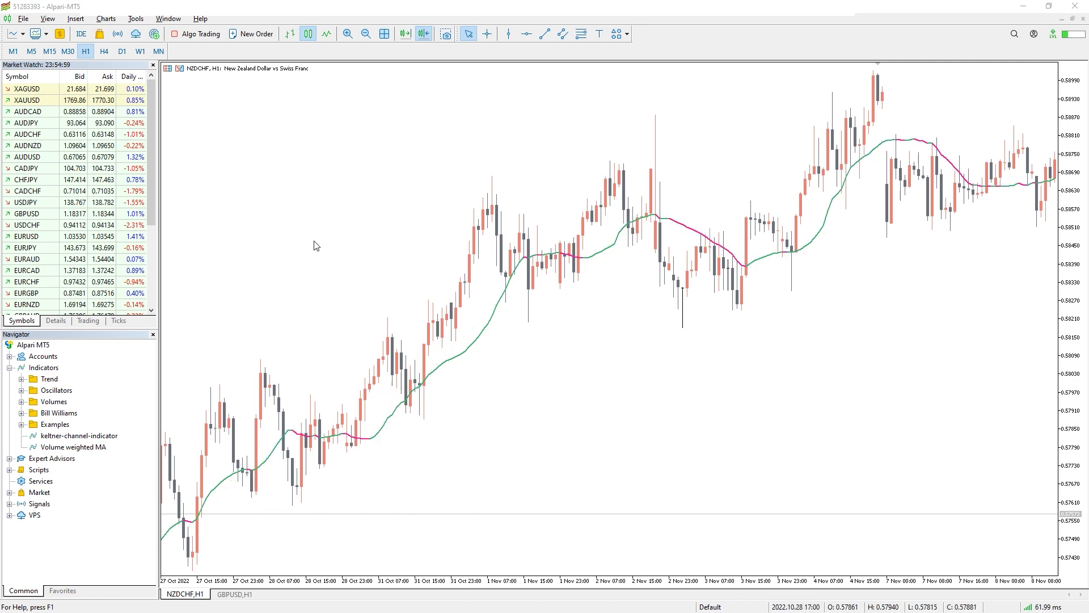
{"action": "left_click_drag", "start_coordinate": [27, 213], "coordinate": [299, 230]}
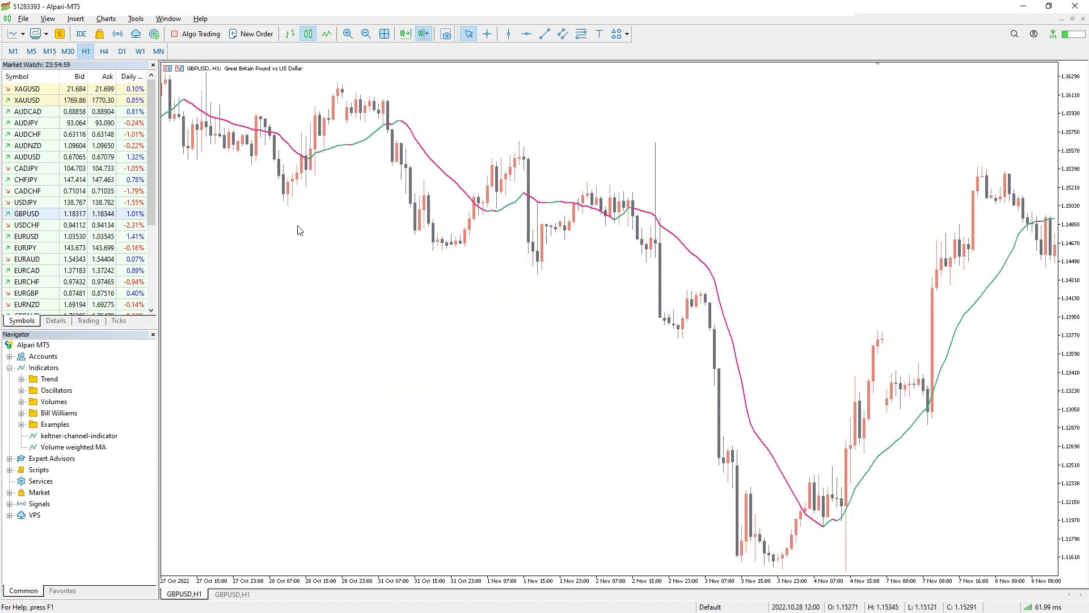
{"action": "left_click_drag", "start_coordinate": [417, 388], "coordinate": [485, 373]}
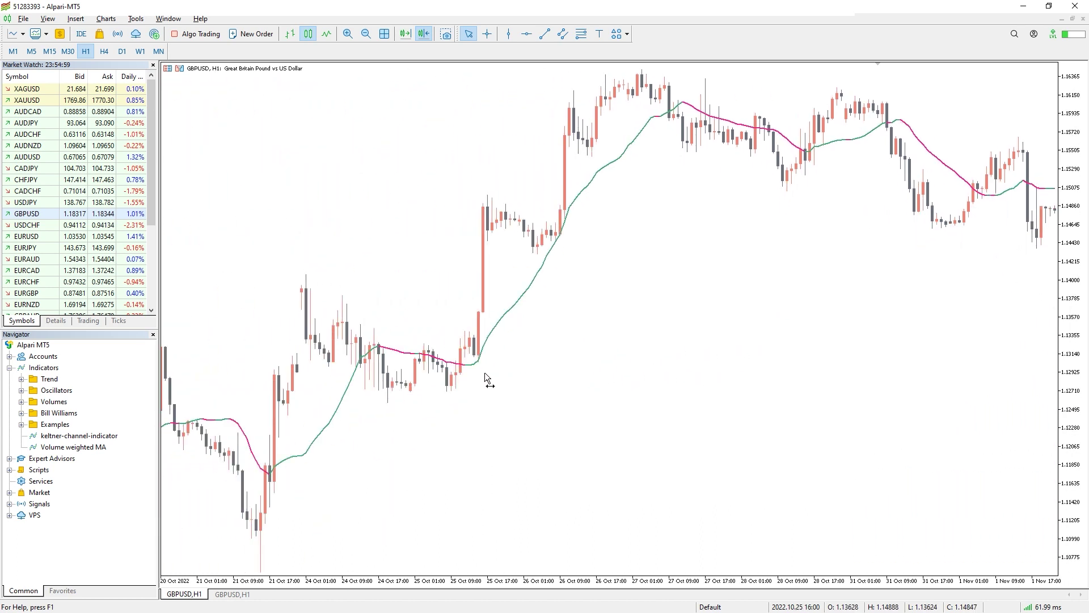
{"action": "scroll", "coordinate": [487, 377], "scroll_direction": "up", "scroll_amount": 10}
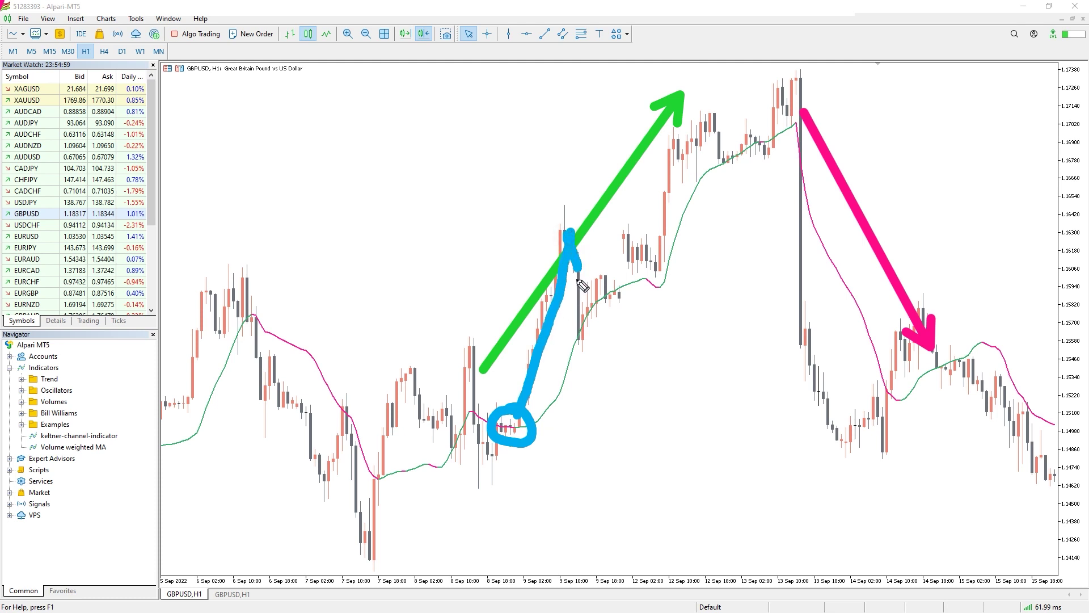
Circle the GBPUSD pullback in blue and the peak and bounce in red; trace the rise in pink, the drop in red and orange.
{"action": "left_click_drag", "start_coordinate": [586, 323], "coordinate": [593, 317]}
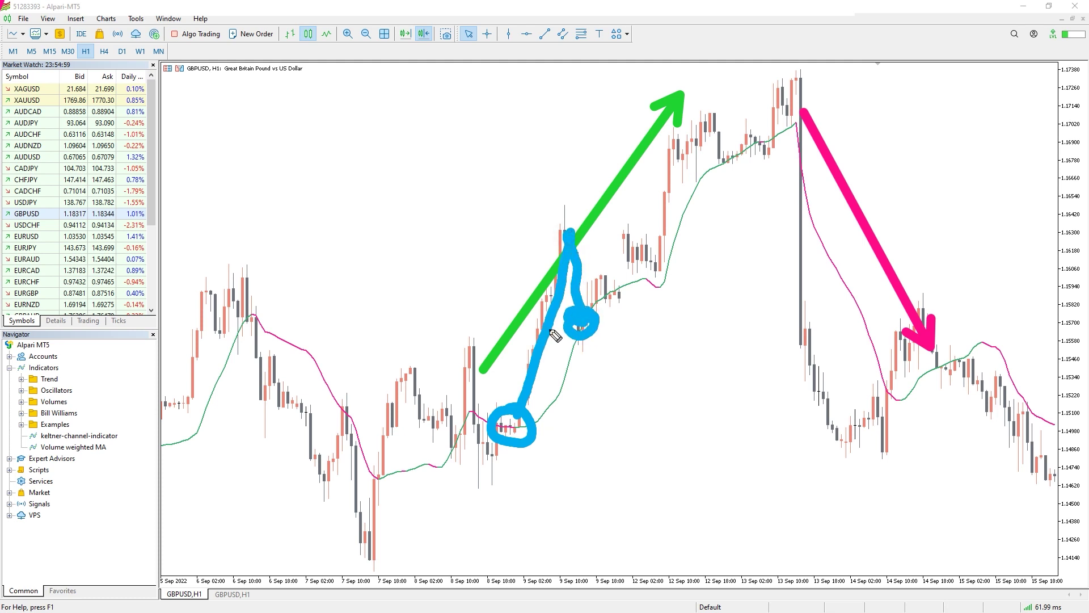
{"action": "left_click_drag", "start_coordinate": [540, 398], "coordinate": [590, 340]}
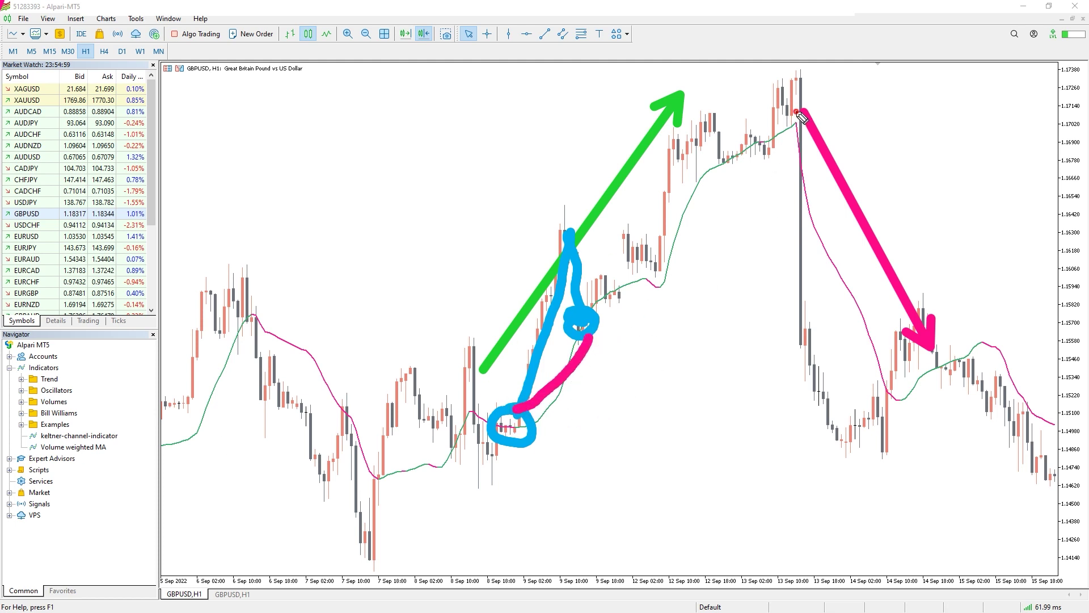
{"action": "mouse_move", "coordinate": [816, 151]}
{"action": "left_mouse_down"}
{"action": "mouse_move", "coordinate": [818, 120]}
{"action": "mouse_move", "coordinate": [793, 132]}
{"action": "left_mouse_up"}
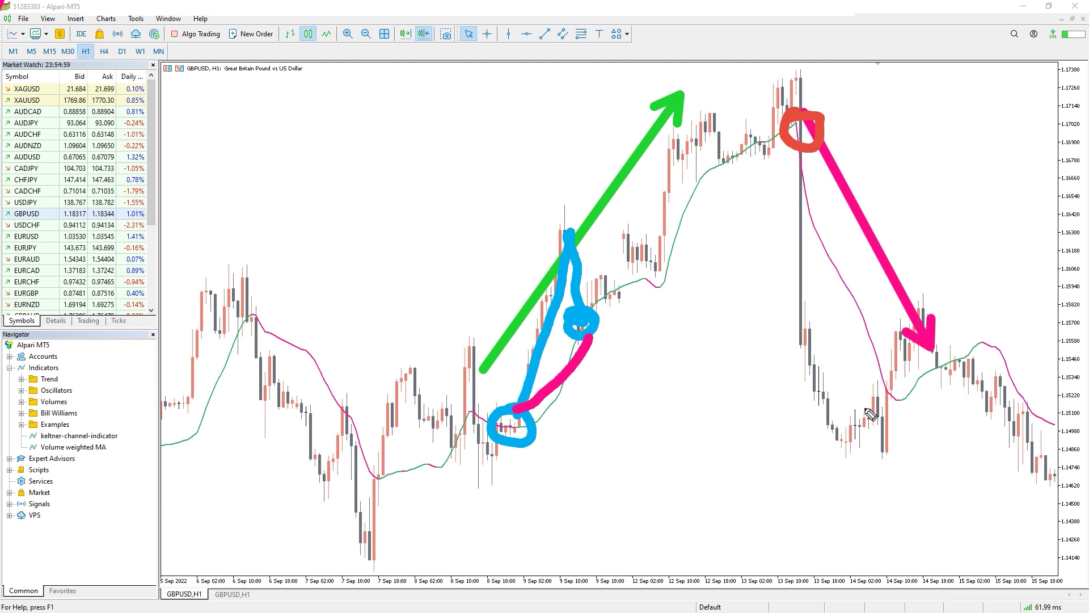
{"action": "mouse_move", "coordinate": [799, 190]}
{"action": "left_mouse_down"}
{"action": "mouse_move", "coordinate": [795, 267]}
{"action": "mouse_move", "coordinate": [815, 360]}
{"action": "mouse_move", "coordinate": [855, 437]}
{"action": "left_mouse_up"}
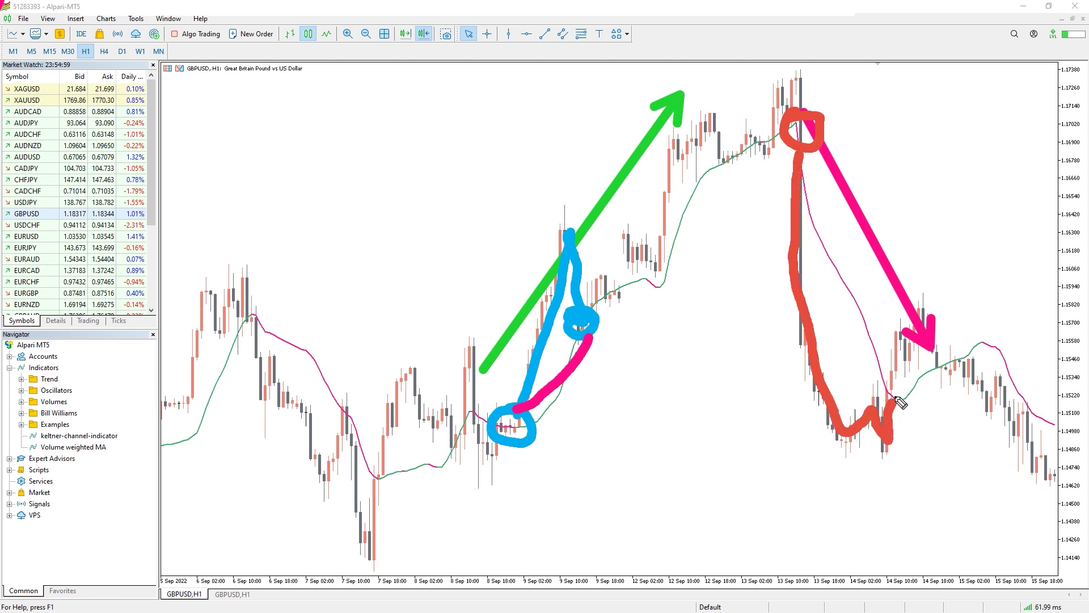
{"action": "mouse_move", "coordinate": [890, 408]}
{"action": "left_mouse_down"}
{"action": "mouse_move", "coordinate": [913, 411]}
{"action": "mouse_move", "coordinate": [909, 388]}
{"action": "left_mouse_up"}
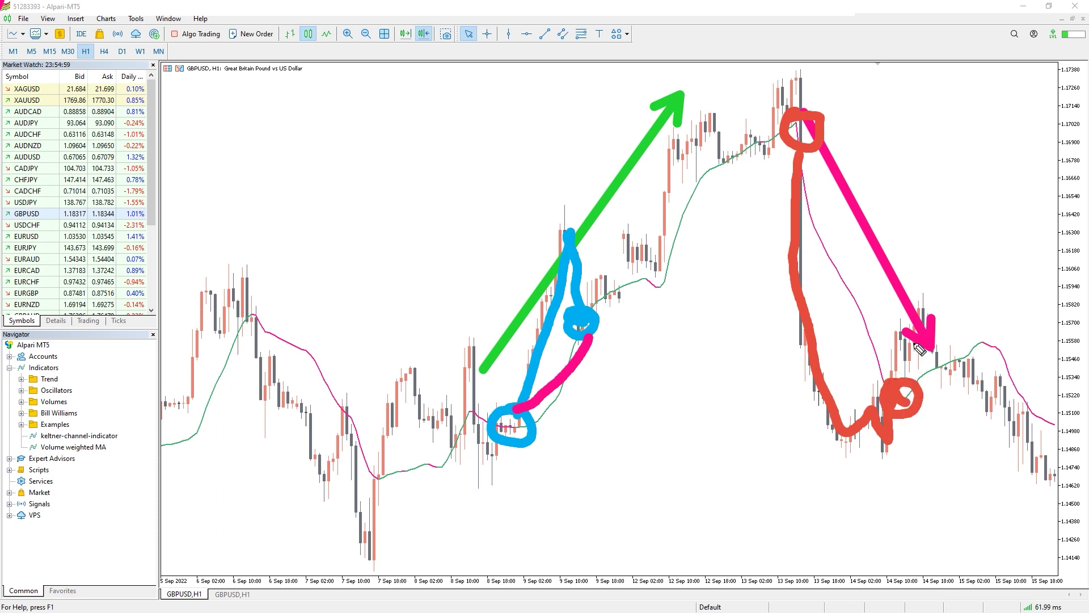
{"action": "left_click_drag", "start_coordinate": [808, 189], "coordinate": [901, 396]}
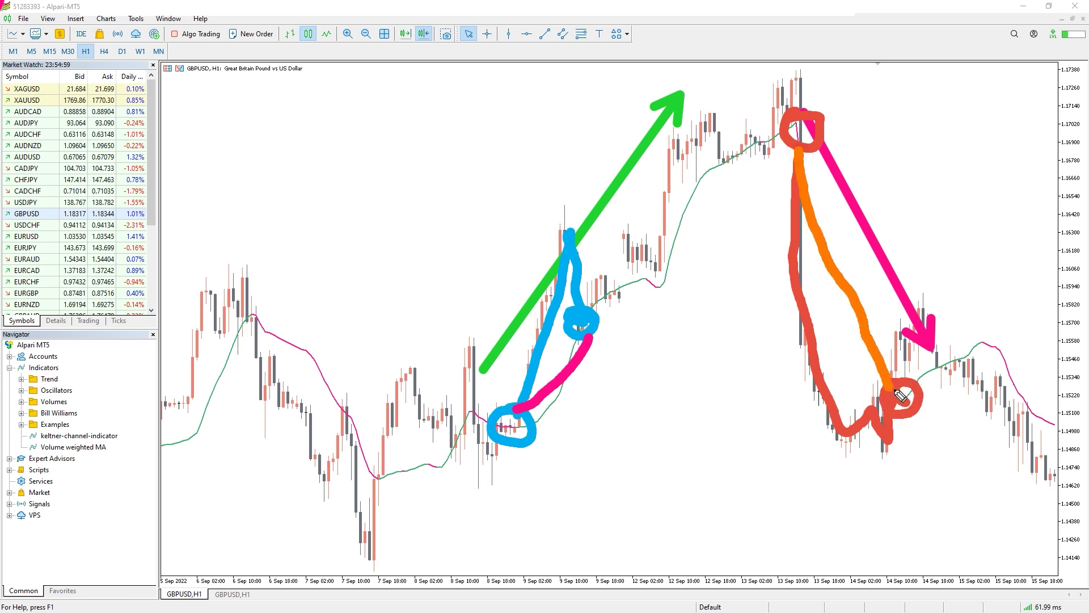
Open the Volume weighted MA properties and set period 35, Median price and Tick volume.
{"action": "right_click", "coordinate": [531, 196]}
{"action": "left_click", "coordinate": [583, 535]}
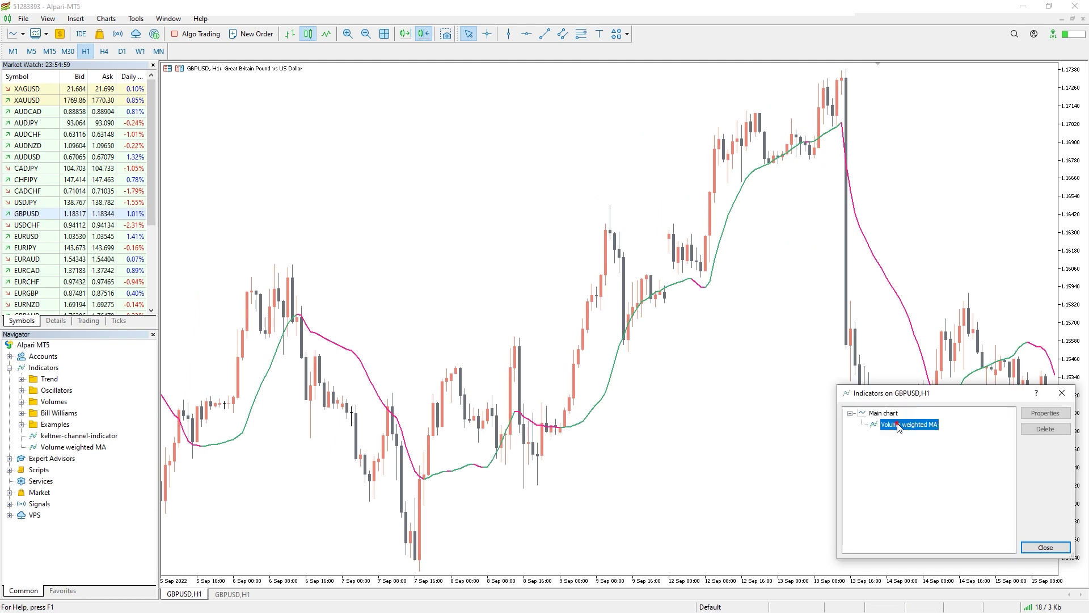
{"action": "double_click", "coordinate": [909, 424]}
{"action": "double_click", "coordinate": [482, 359]}
{"action": "left_click", "coordinate": [472, 371]}
{"action": "left_click", "coordinate": [472, 372]}
{"action": "left_click", "coordinate": [469, 411]}
{"action": "left_click", "coordinate": [468, 382]}
{"action": "left_click", "coordinate": [468, 383]}
{"action": "left_click", "coordinate": [465, 392]}
Colour the average orange and cyan with a thicker line width, then apply and close.
{"action": "left_click", "coordinate": [379, 329]}
{"action": "left_click", "coordinate": [415, 363]}
{"action": "left_click", "coordinate": [403, 365]}
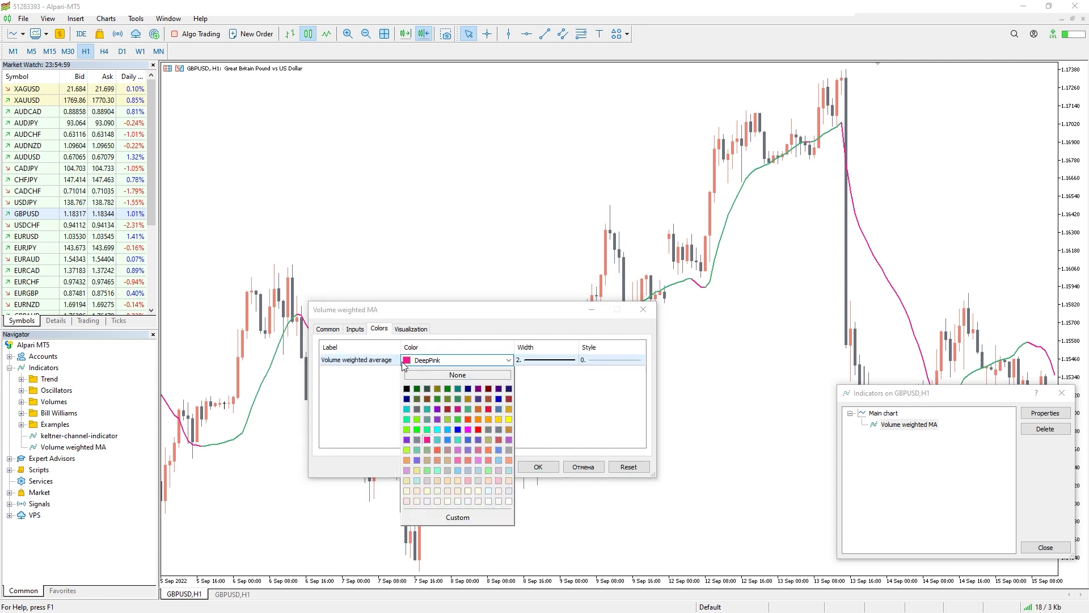
{"action": "left_click", "coordinate": [481, 421]}
{"action": "left_click", "coordinate": [508, 360]}
{"action": "left_click", "coordinate": [447, 418]}
{"action": "left_click", "coordinate": [546, 360]}
{"action": "left_click", "coordinate": [539, 399]}
{"action": "left_click", "coordinate": [537, 466]}
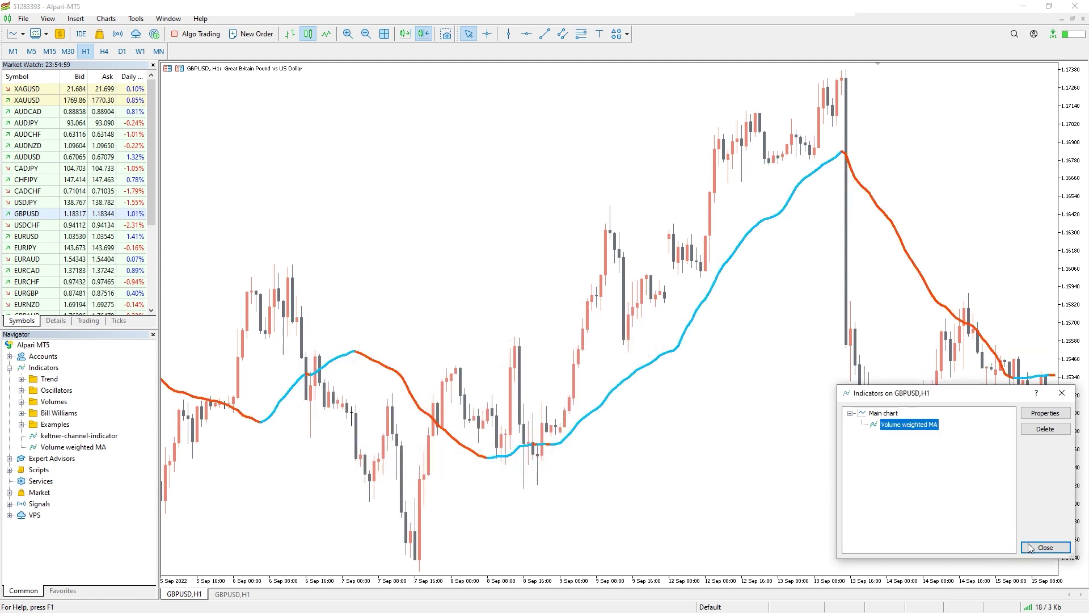
{"action": "left_click", "coordinate": [1044, 547]}
Scroll the GBPUSD chart forward through late September to follow the coloured average.
{"action": "scroll", "coordinate": [862, 453], "scroll_direction": "down", "scroll_amount": 10}
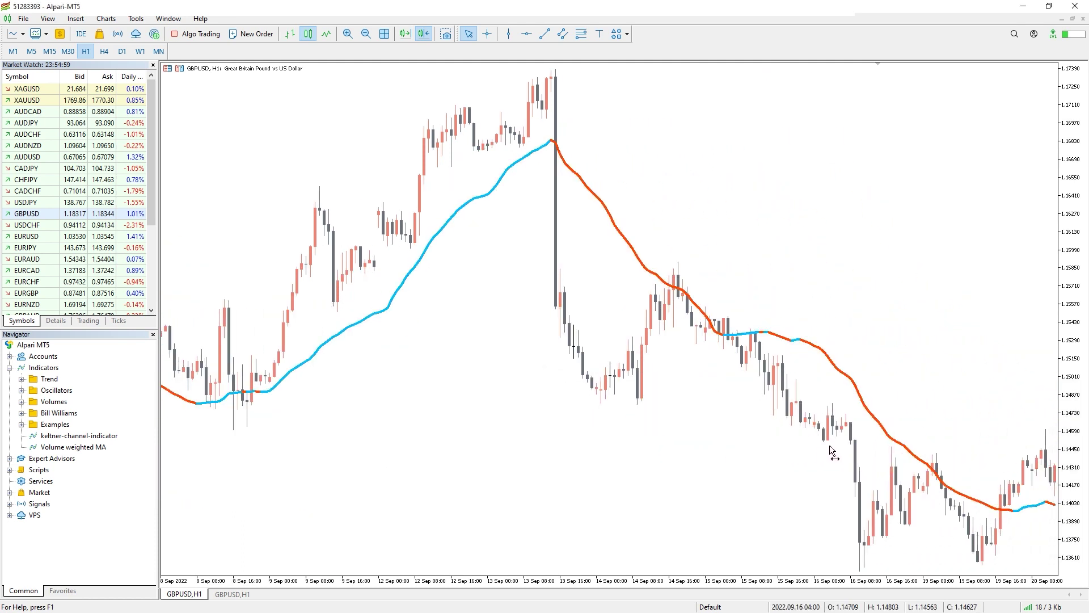
{"action": "scroll", "coordinate": [815, 448], "scroll_direction": "down", "scroll_amount": 15}
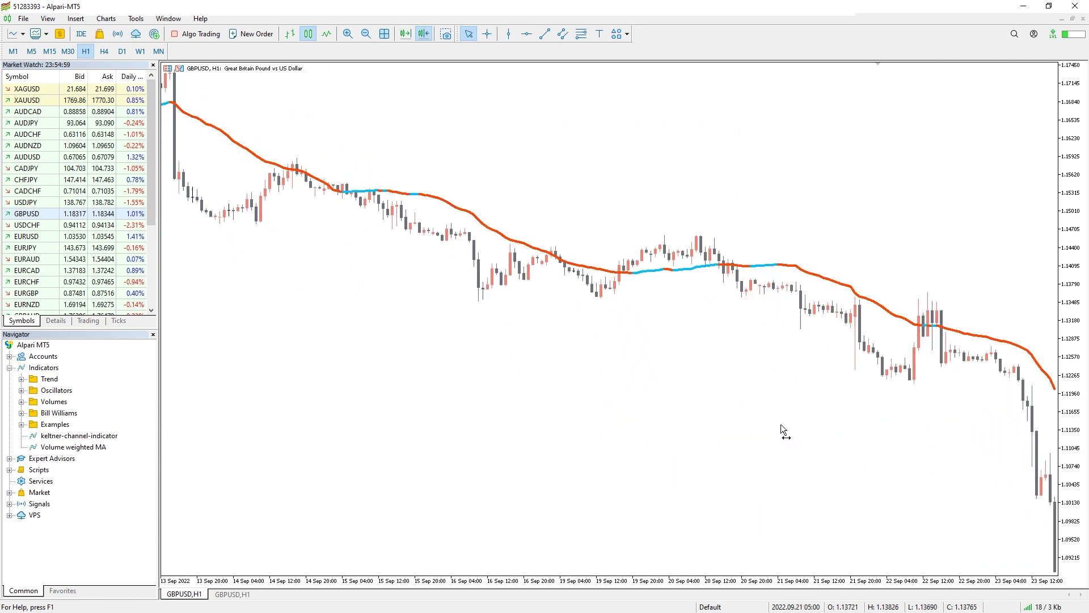
{"action": "scroll", "coordinate": [770, 415], "scroll_direction": "down", "scroll_amount": 10}
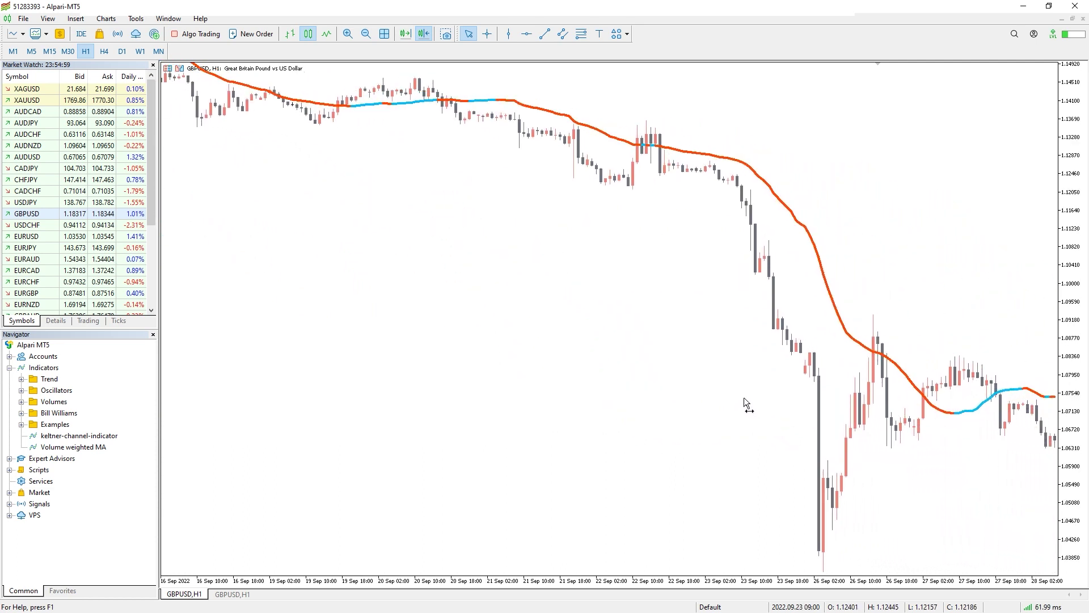
{"action": "scroll", "coordinate": [728, 392], "scroll_direction": "down", "scroll_amount": 10}
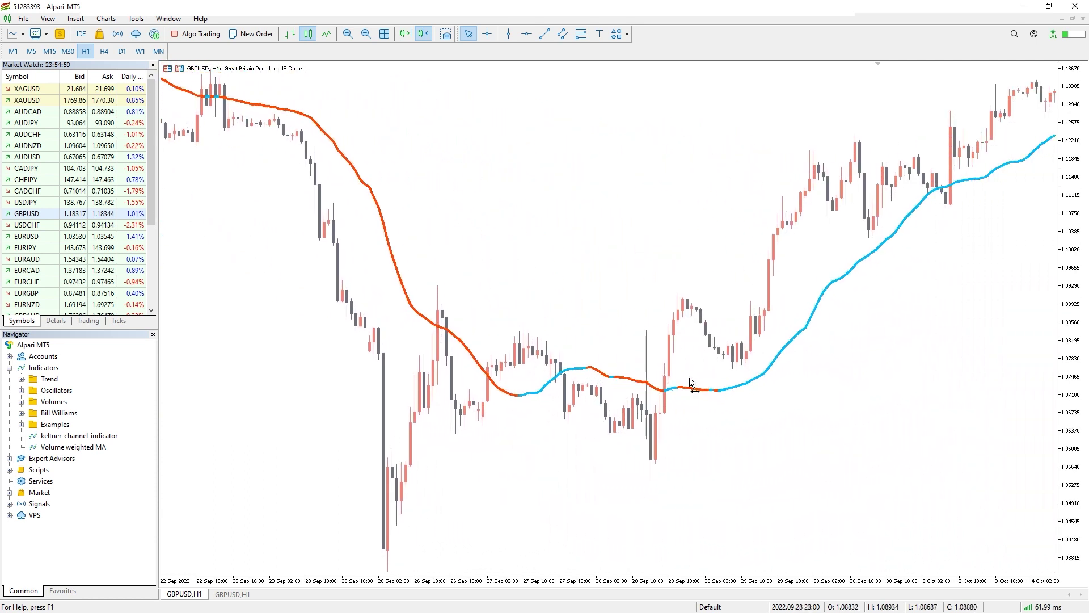
{"action": "scroll", "coordinate": [675, 377], "scroll_direction": "down", "scroll_amount": 3}
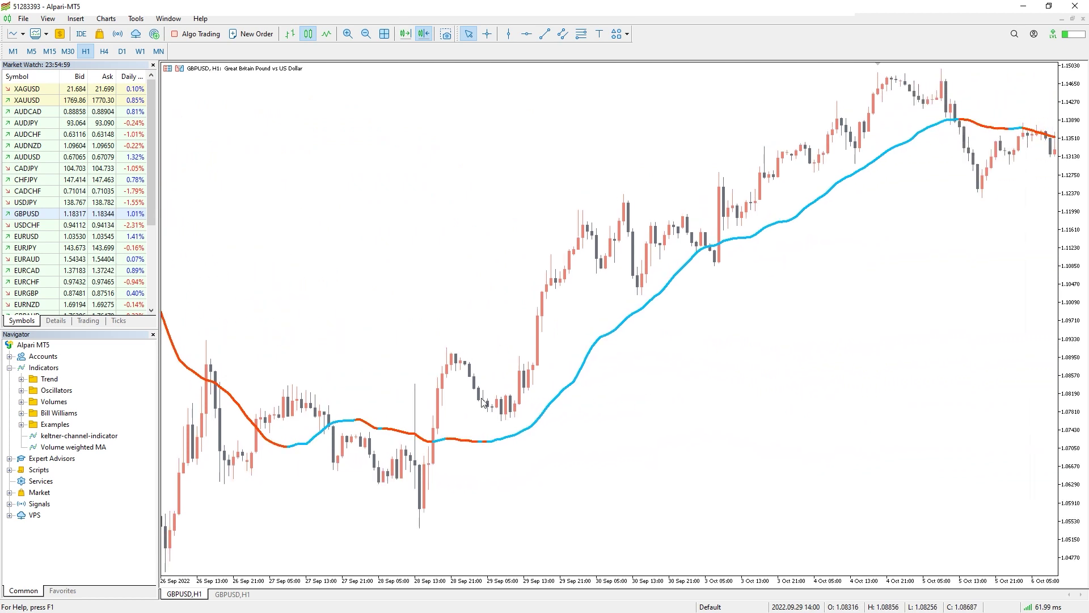
Pan GBPUSD into mid-October, then drop EURUSD from Market Watch onto the chart.
{"action": "mouse_move", "coordinate": [659, 388]}
{"action": "left_mouse_down"}
{"action": "mouse_move", "coordinate": [570, 354]}
{"action": "mouse_move", "coordinate": [550, 281]}
{"action": "left_mouse_up"}
{"action": "left_click_drag", "start_coordinate": [506, 352], "coordinate": [253, 321]}
{"action": "left_click_drag", "start_coordinate": [28, 237], "coordinate": [278, 267]}
Switch EURUSD to H4 and scroll back through August–September to see the orange September decline.
{"action": "left_click", "coordinate": [104, 51]}
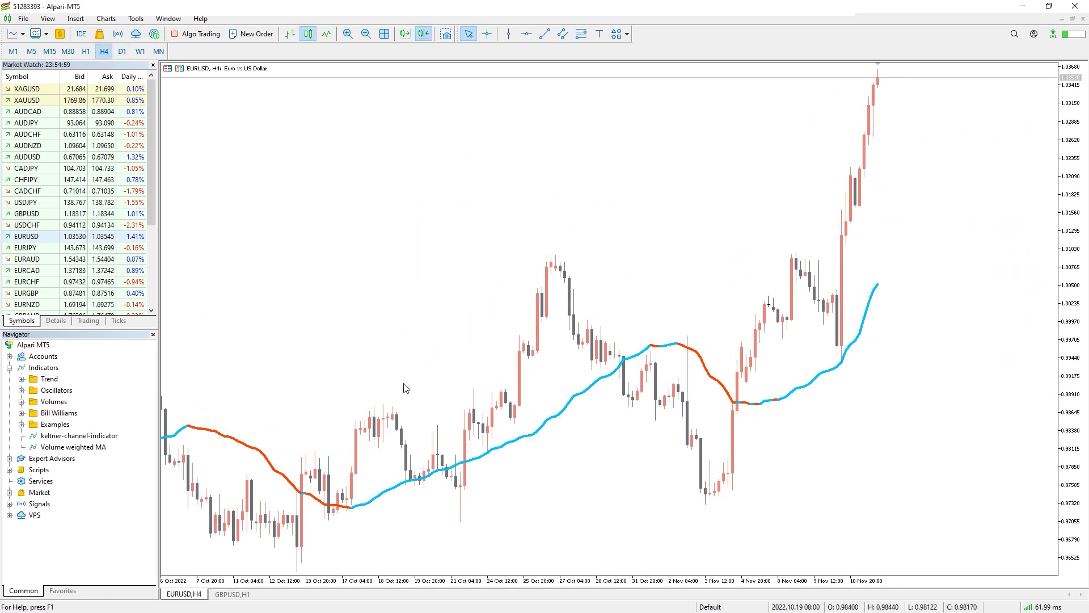
{"action": "scroll", "coordinate": [423, 364], "scroll_direction": "down", "scroll_amount": 3}
{"action": "scroll", "coordinate": [424, 361], "scroll_direction": "down", "scroll_amount": 10}
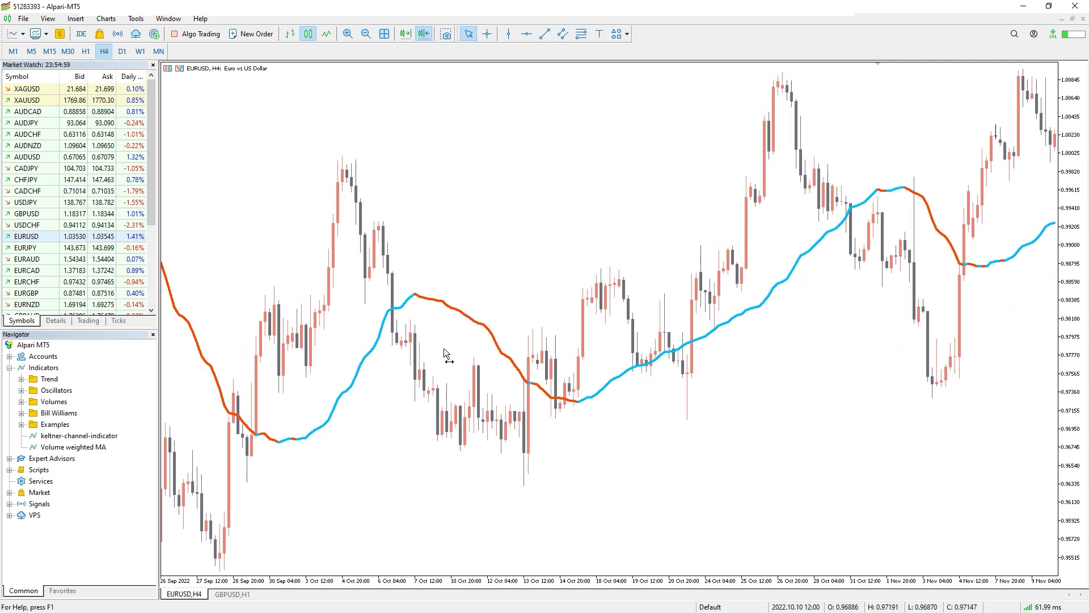
{"action": "scroll", "coordinate": [464, 341], "scroll_direction": "down", "scroll_amount": 12}
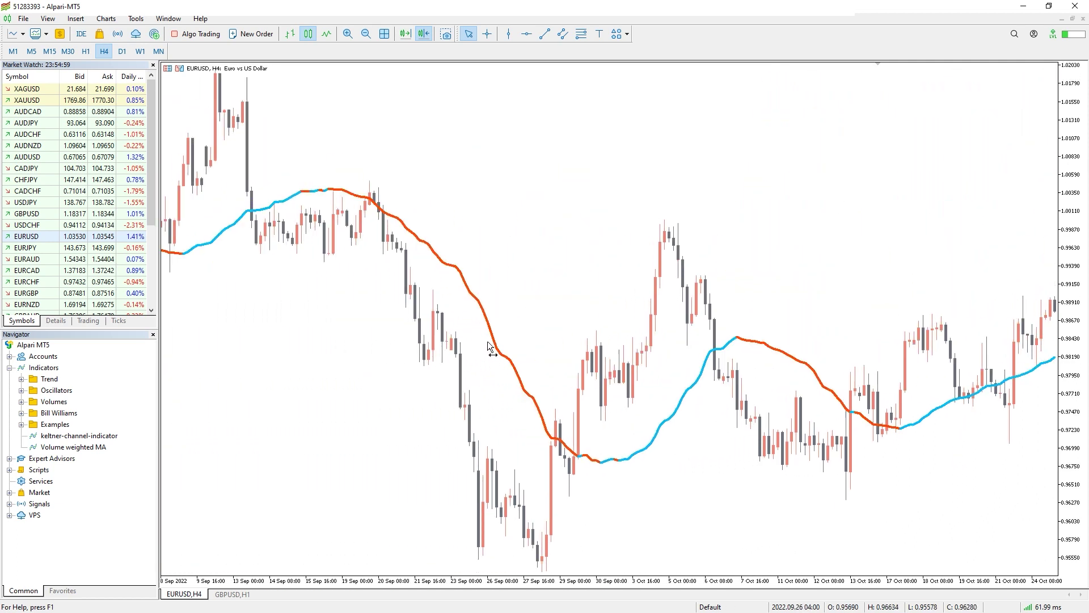
{"action": "scroll", "coordinate": [526, 340], "scroll_direction": "down", "scroll_amount": 3}
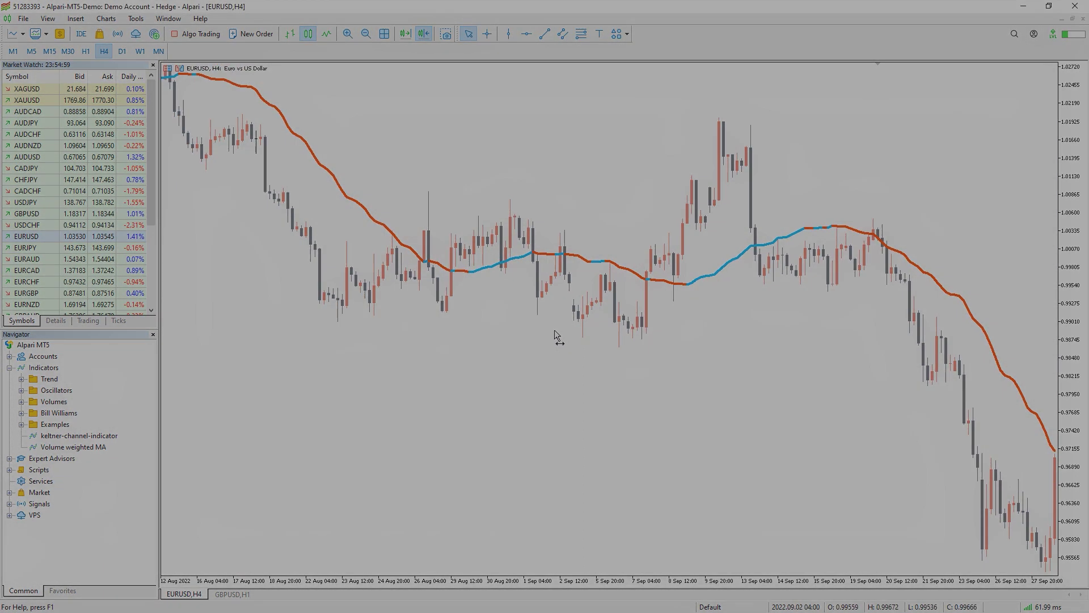